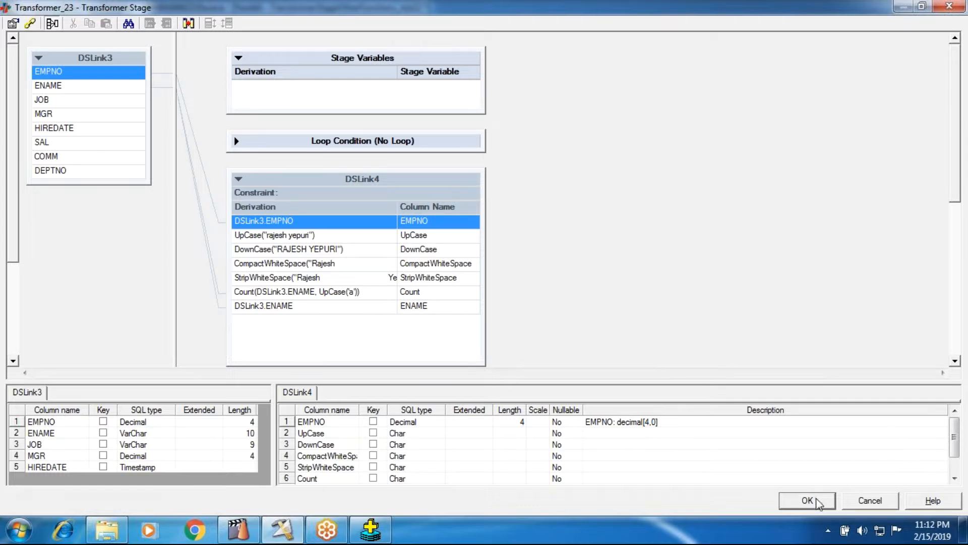
Step: Append a new column to the DSLink4 output link and open its empty derivation for editing
right_click(318, 321)
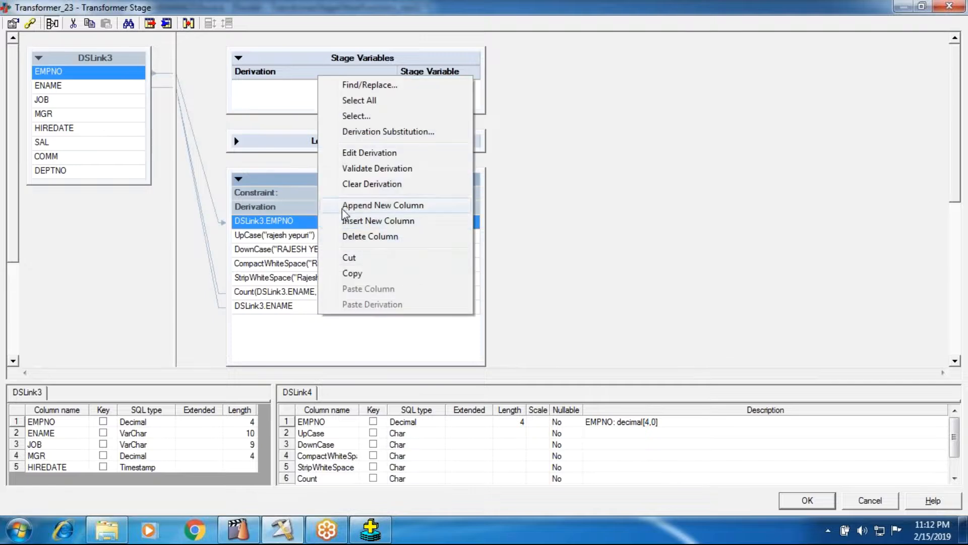
left_click(342, 209)
double_click(320, 322)
right_click(318, 319)
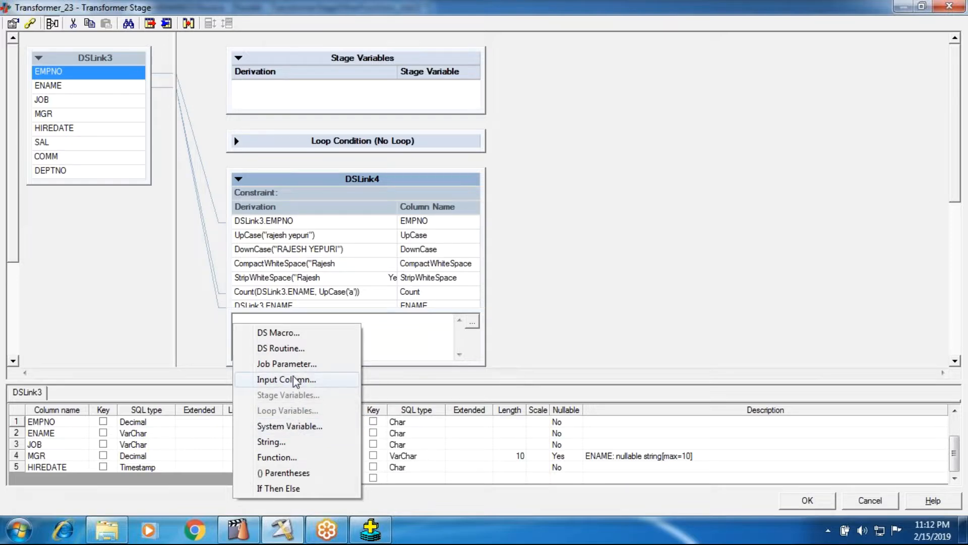
left_click(280, 457)
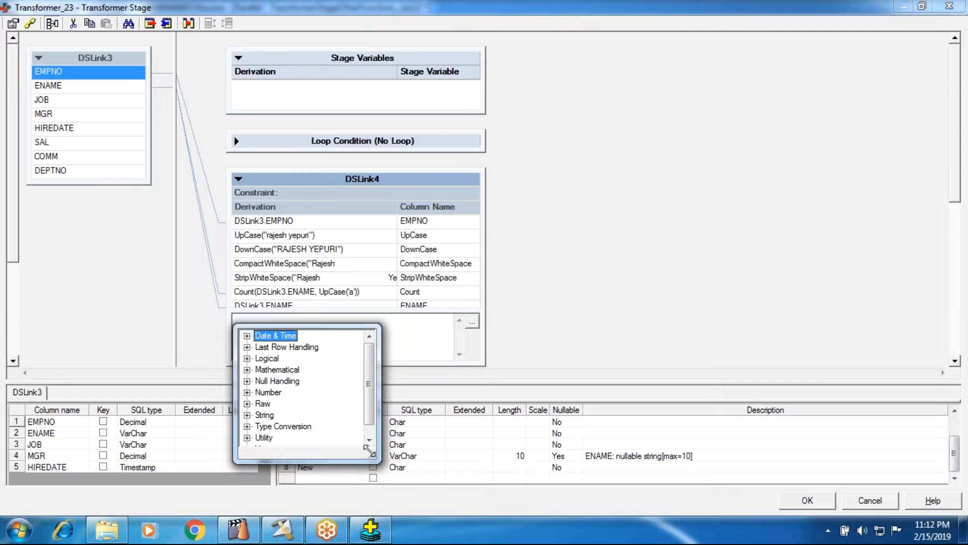
left_click_drag(377, 460, 410, 503)
left_click(829, 279)
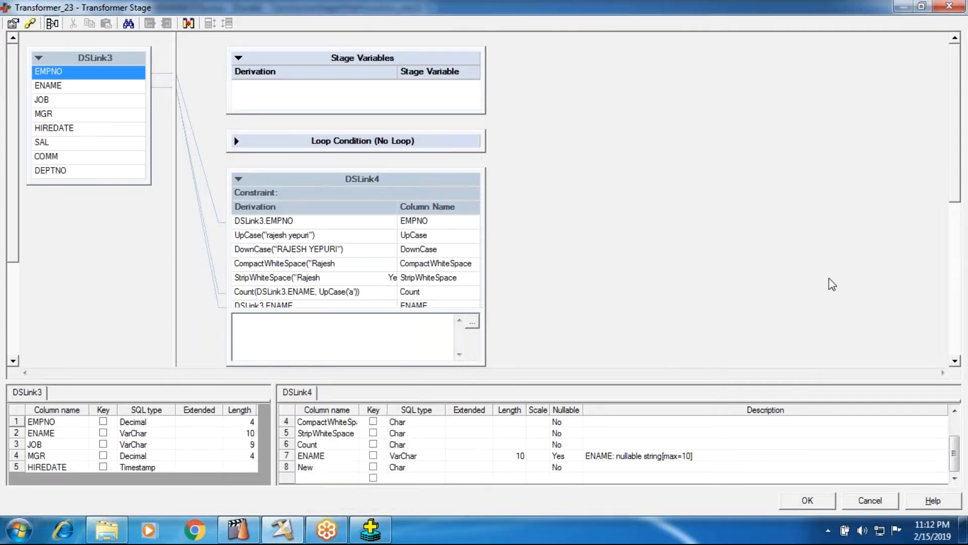
Step: Delete the ENAME column from the DSLink4 output link
left_click(296, 295)
left_click(296, 307)
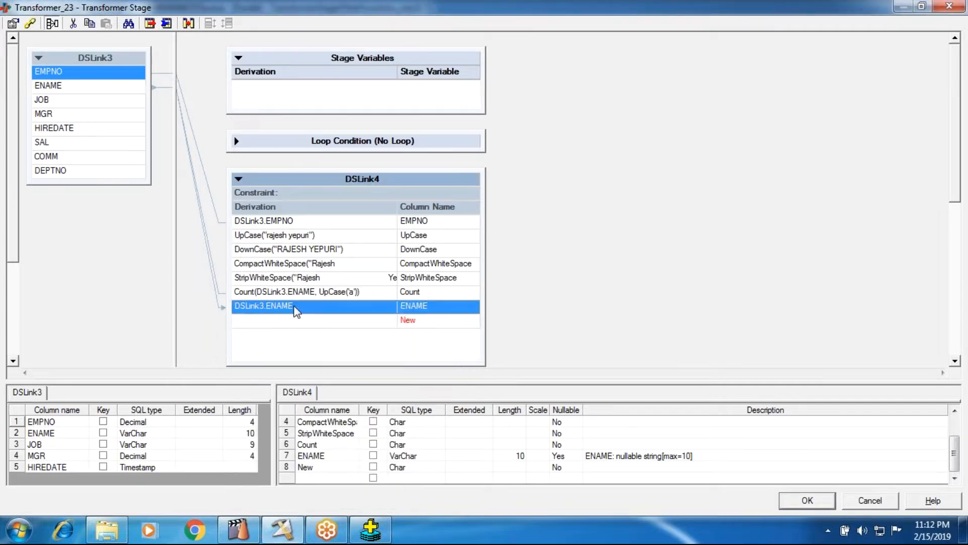
key("Delete")
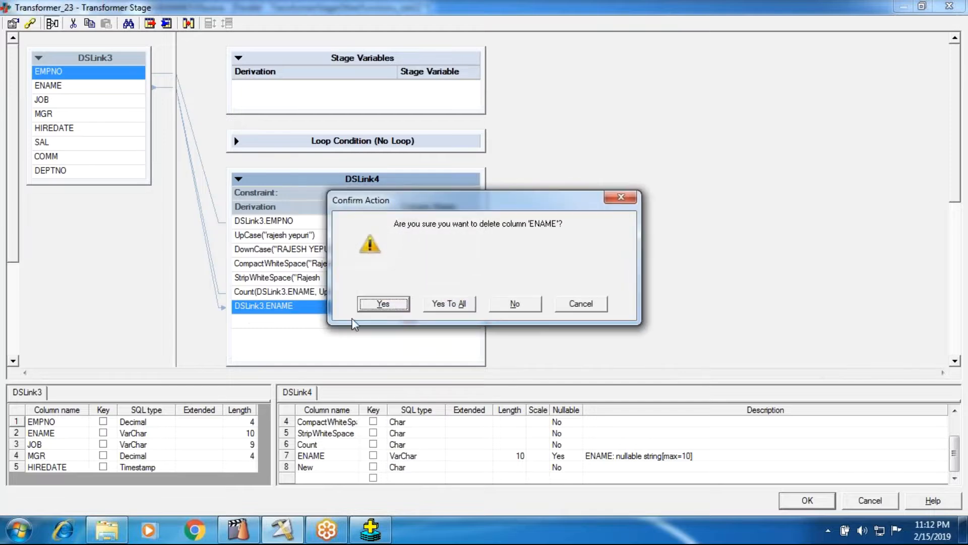
left_click(373, 305)
right_click(282, 312)
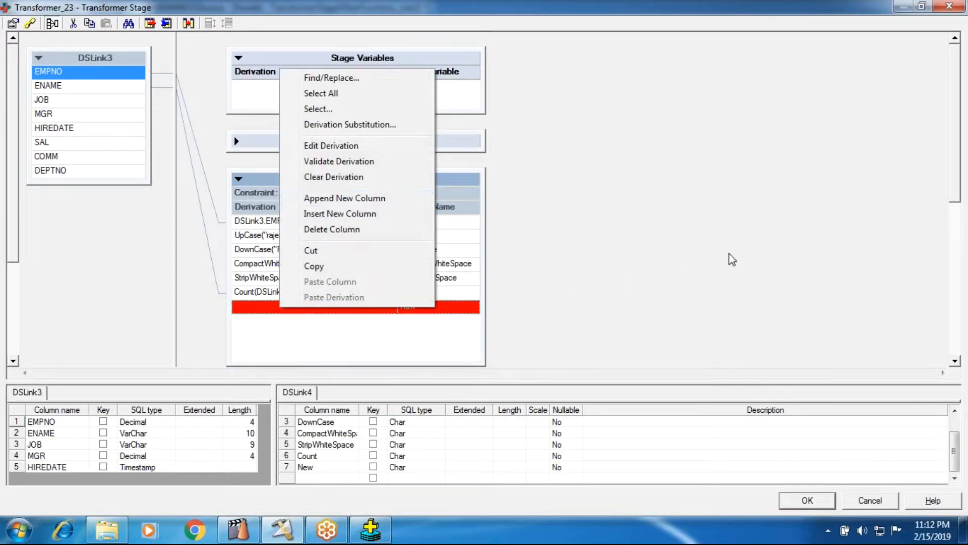
left_click(703, 303)
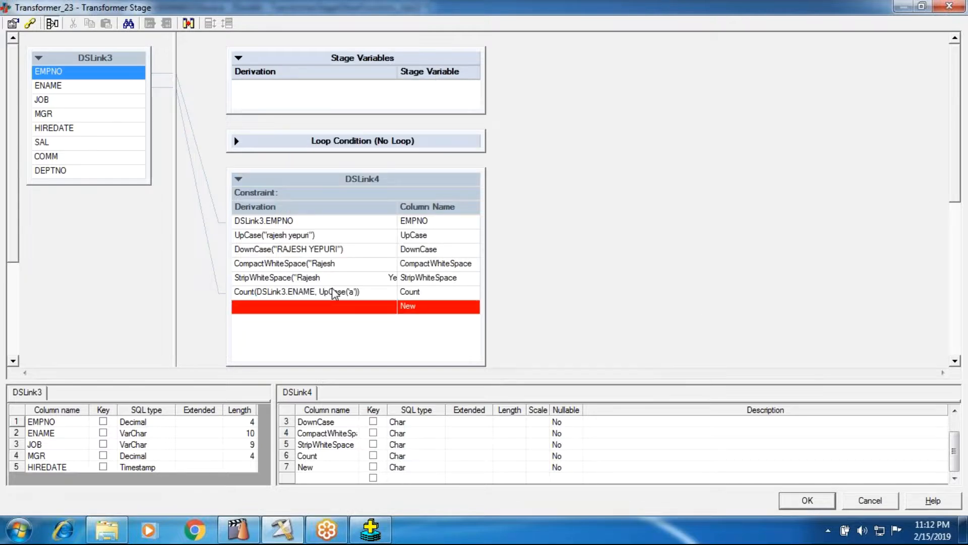
Step: Clear the existing expression from the Count column's derivation in DSLink4
double_click(332, 291)
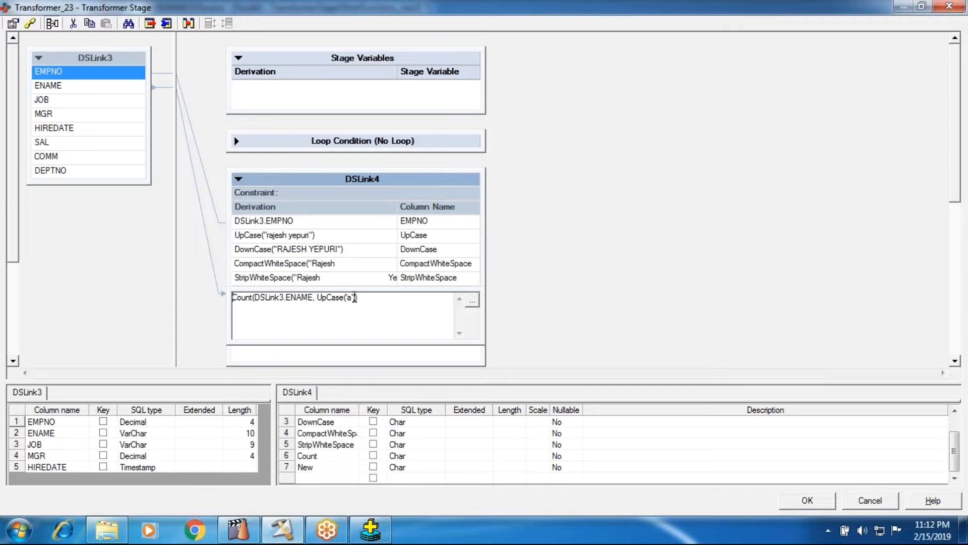
left_click_drag(357, 298, 232, 297)
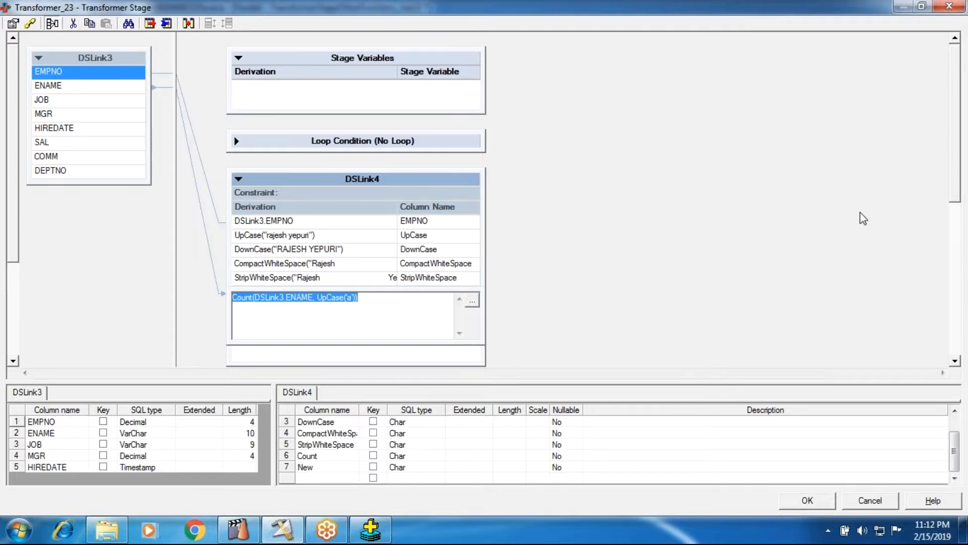
key("Delete")
right_click(234, 301)
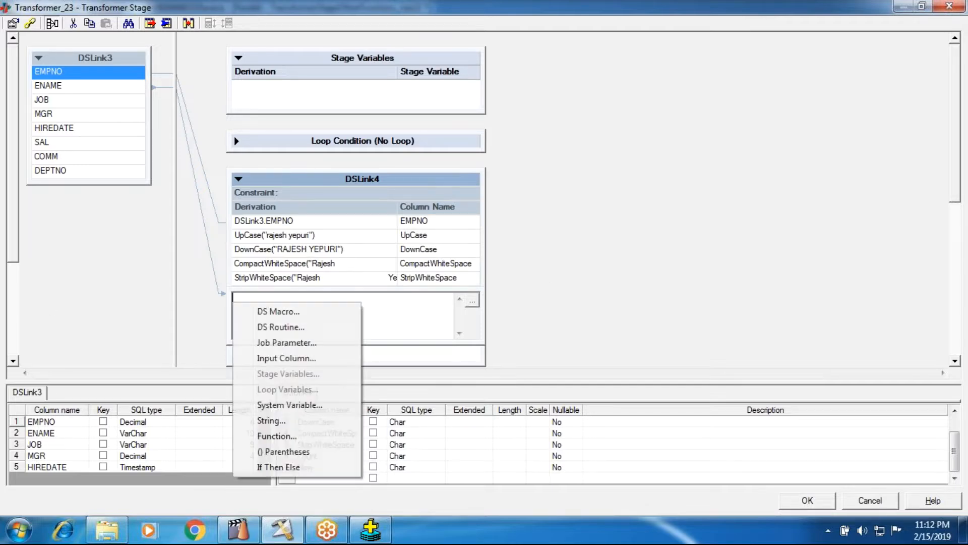
left_click(283, 450)
left_click_drag(289, 312, 147, 307)
key("Delete")
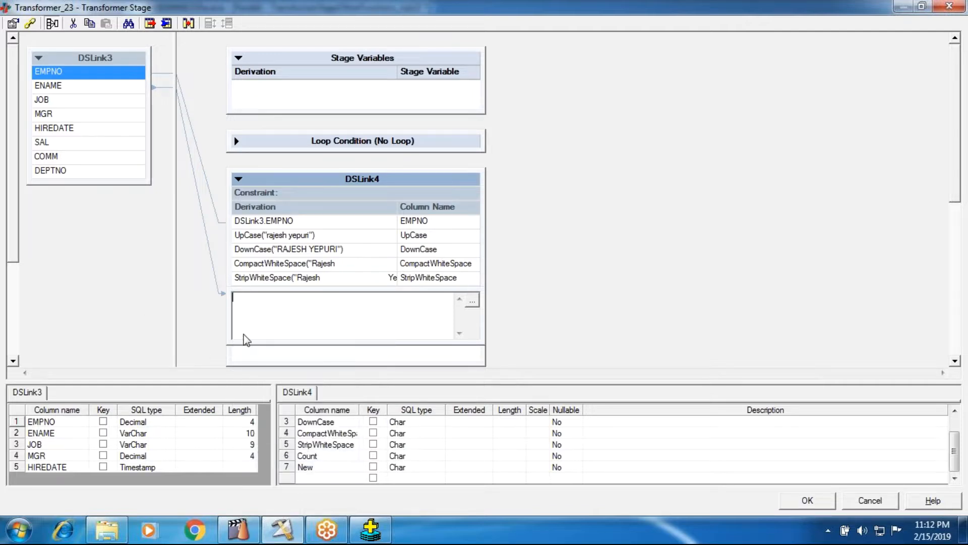
Step: Insert the Count string function in the Count column's derivation, with DSLink3.HIREDATE as its string argument
right_click(233, 302)
left_click(259, 441)
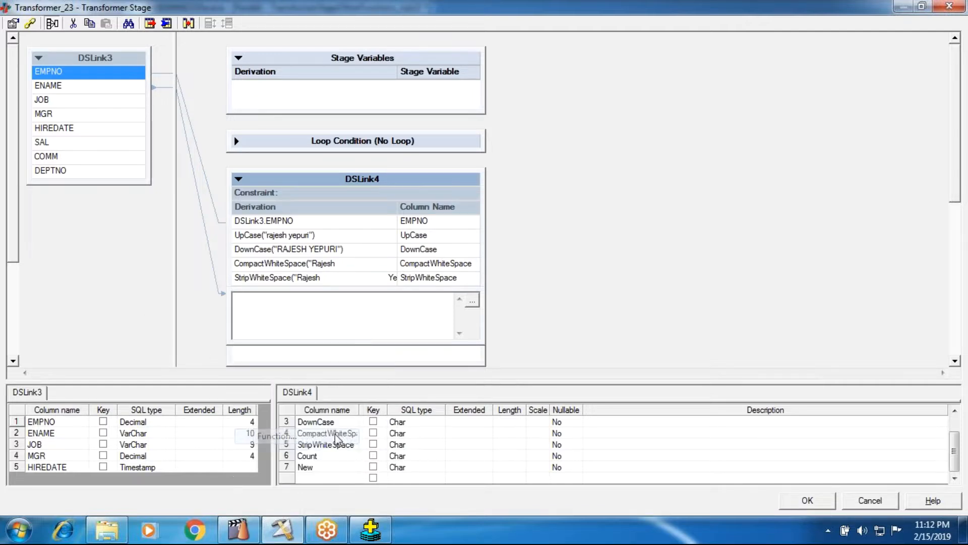
left_click(246, 393)
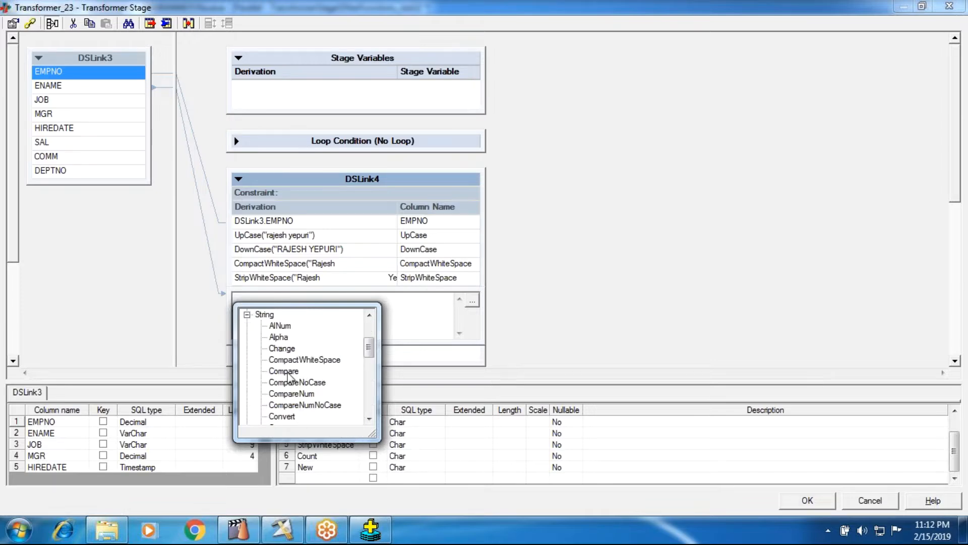
scroll(282, 413, "down", 1)
left_click(281, 394)
key("Return")
right_click(283, 301)
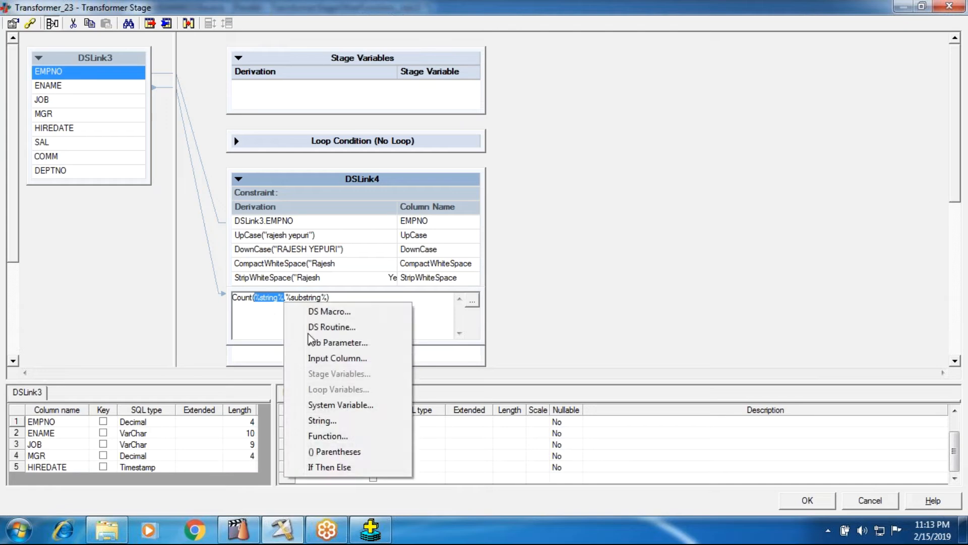
left_click(319, 359)
left_click(347, 376)
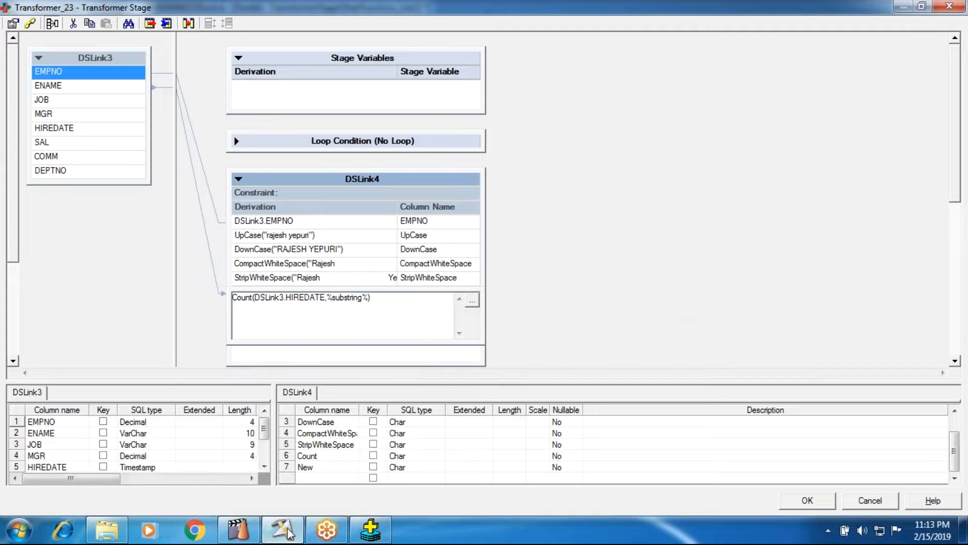
Step: Switch to Oracle SQL*Plus and run "select * from emp;" to examine the HIREDATE format
left_click(372, 529)
type("sele")
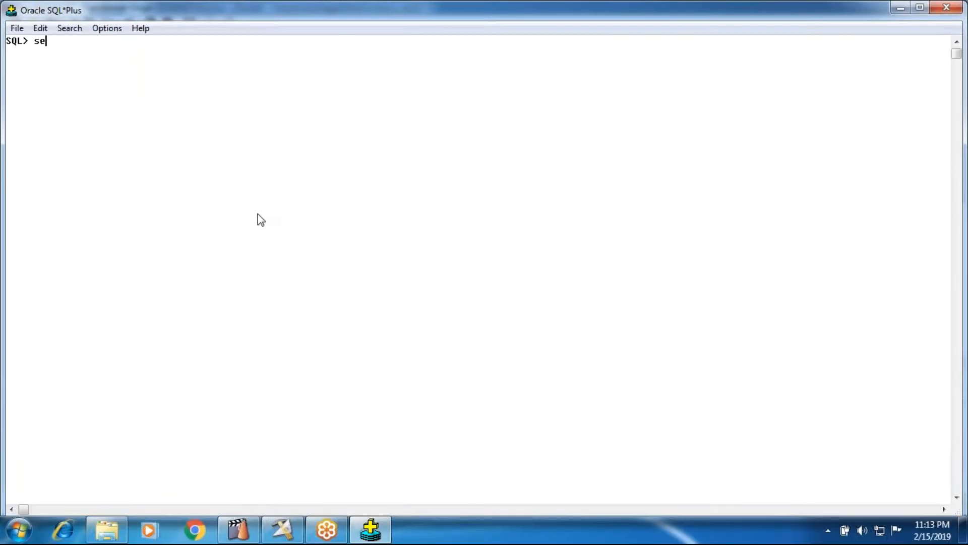
type("ct * from emo")
key("BackSpace")
type("p;")
key("Return")
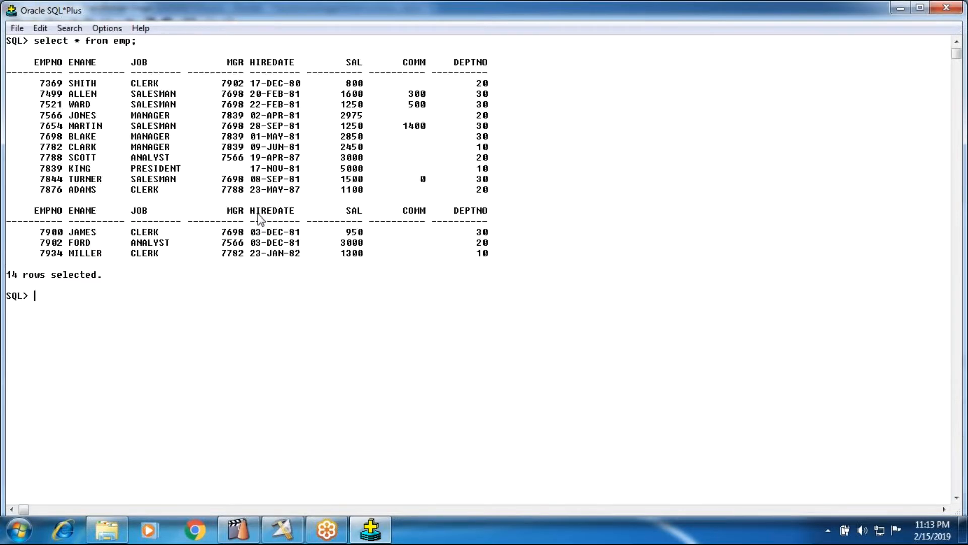
left_click(263, 84)
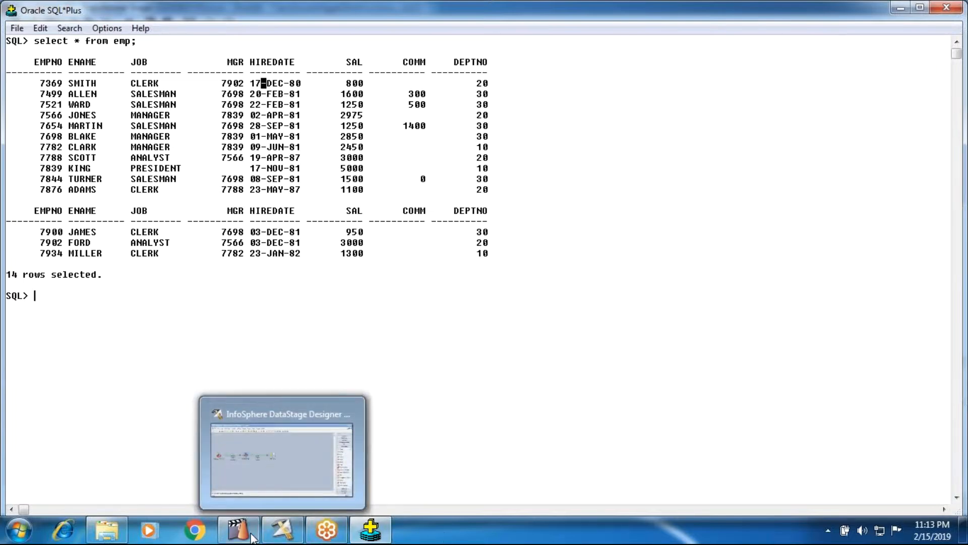
Step: Back in the DataStage Transformer, replace the %substring% placeholder in the Count derivation with '-'
left_click(268, 533)
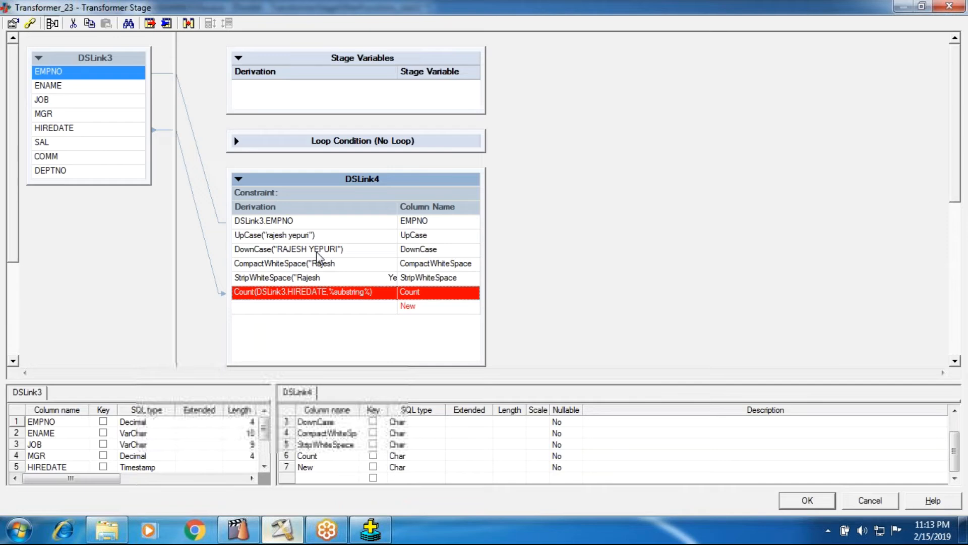
double_click(335, 299)
double_click(335, 299)
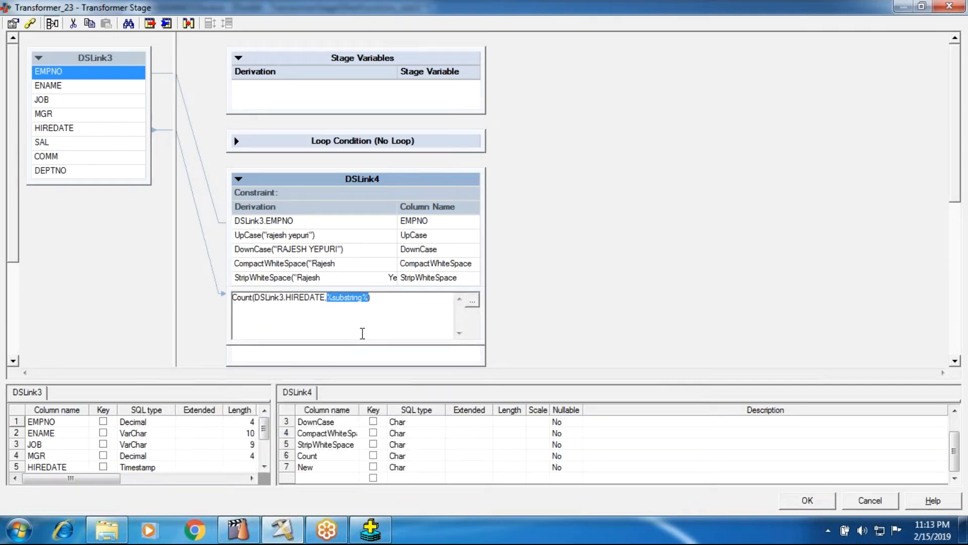
key("BackSpace")
type("'_")
key("BackSpace")
key("Return")
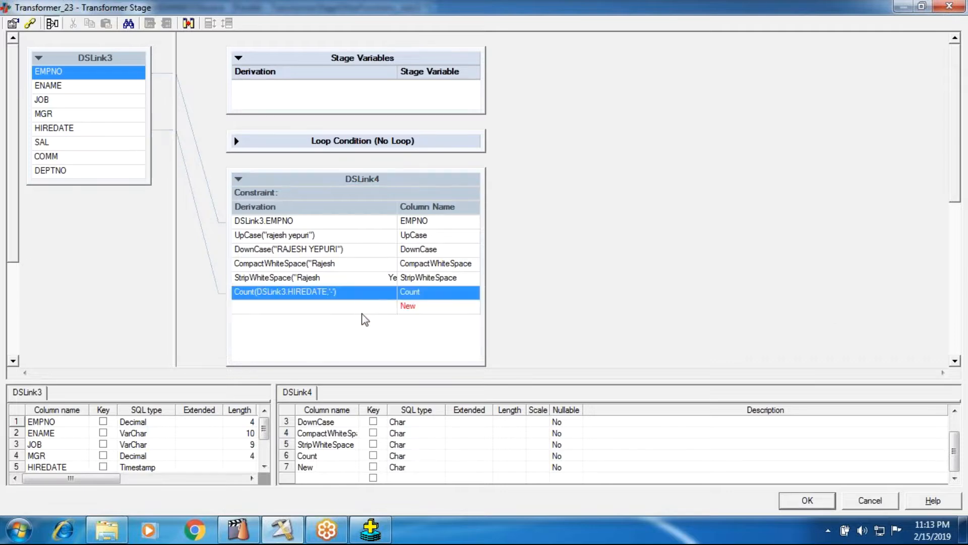
left_click(337, 308)
double_click(336, 308)
right_click(329, 319)
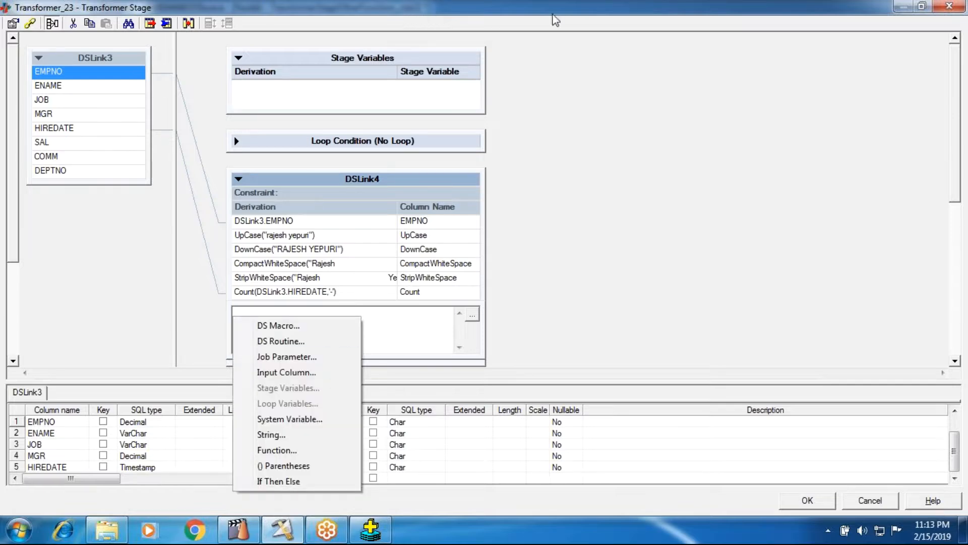
left_click(588, 19)
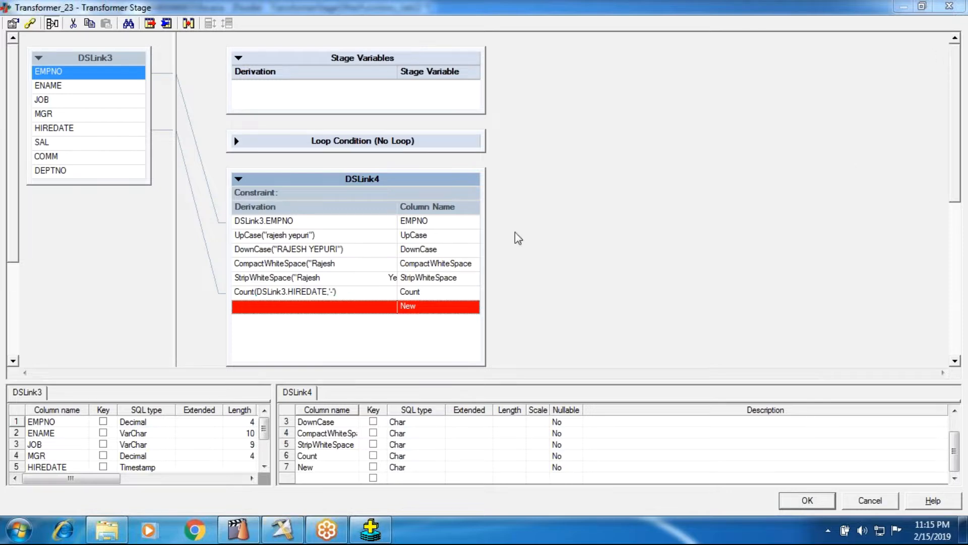
Step: Insert the Dcount string function as the derivation of the New column in DSLink4
double_click(330, 310)
right_click(305, 325)
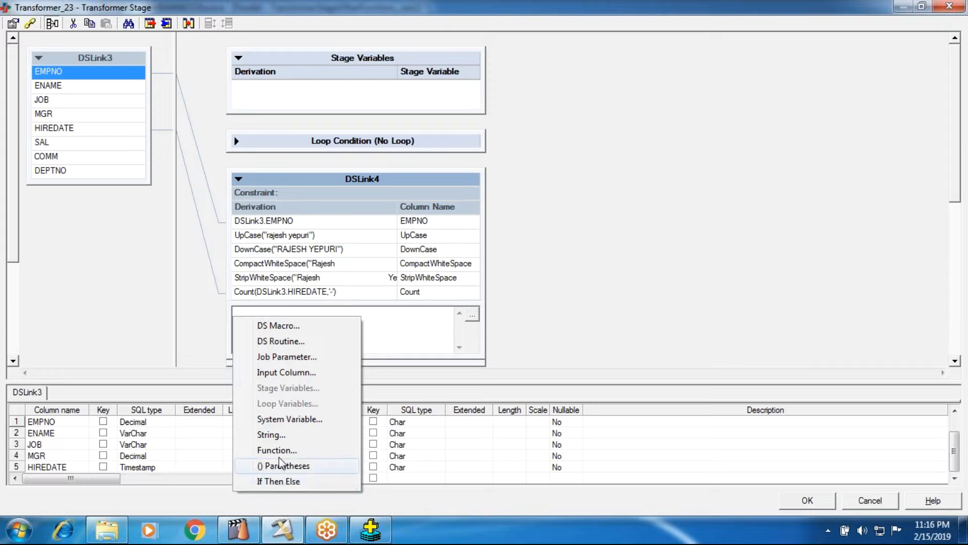
left_click(279, 455)
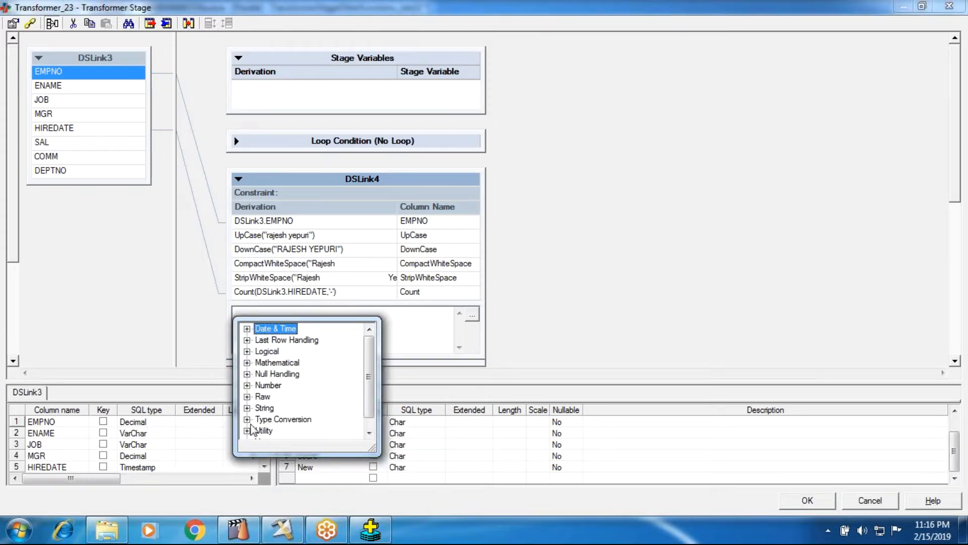
scroll(256, 437, "down", 1)
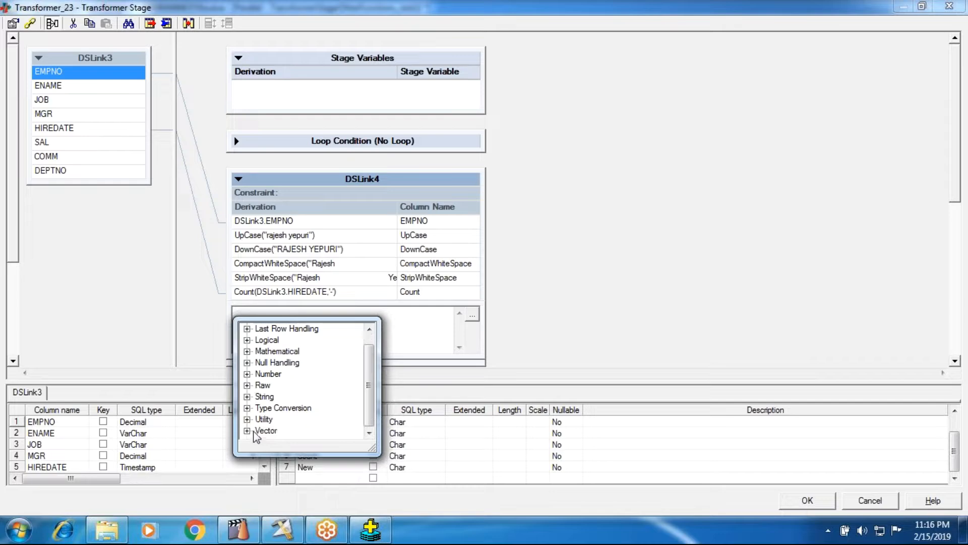
left_click(246, 396)
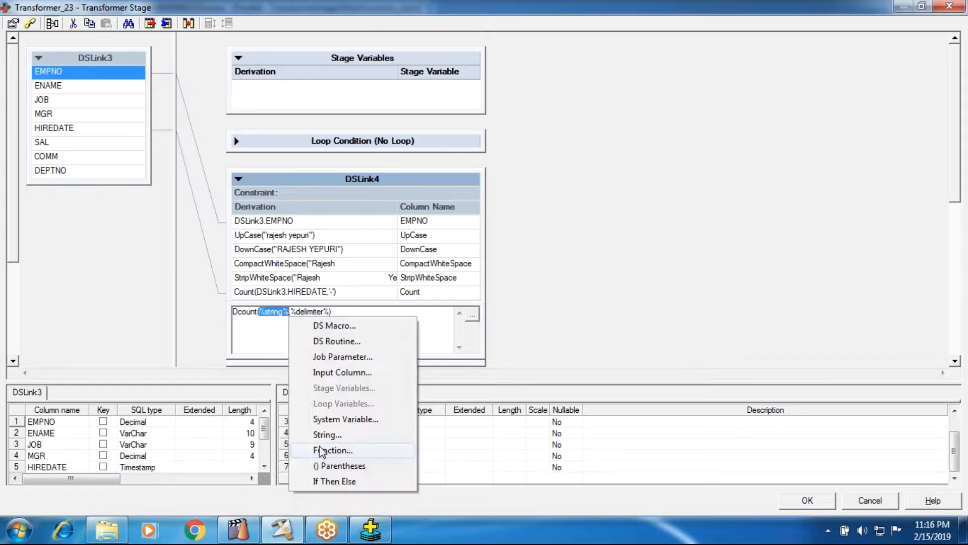
left_click(321, 449)
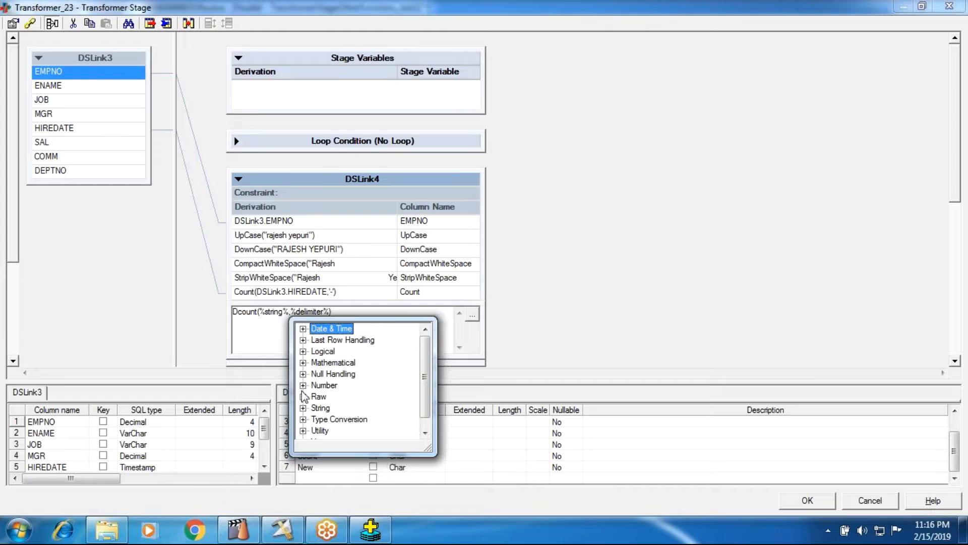
Step: Complete the Dcount expression with DSLink3.HIREDATE as the string and '-' as the delimiter
left_click(277, 312)
right_click(277, 313)
left_click(317, 372)
left_click(338, 385)
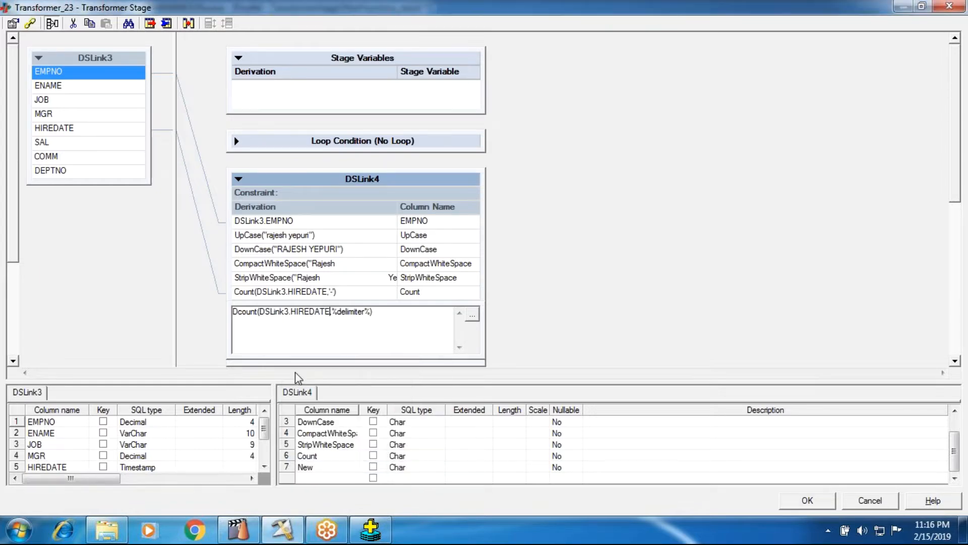
left_click(341, 315)
type("'-")
key("Return")
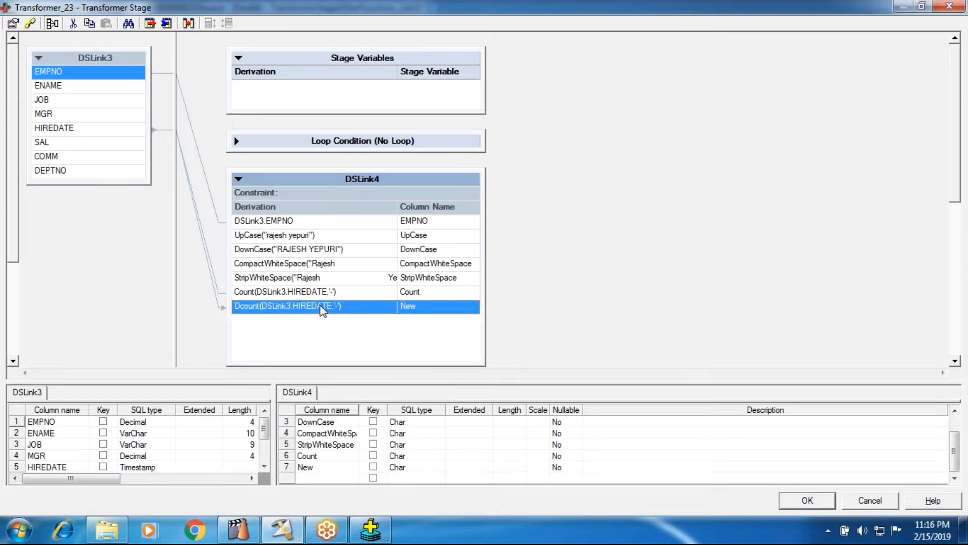
Step: Rename the New output column to Dcount and accept the Transformer stage edits
left_click(321, 458)
left_click_drag(320, 454, 277, 448)
key("ctrl+c")
left_click(318, 467)
left_click_drag(322, 467, 264, 467)
key("ctrl+v")
key("Left")
type("Dcount")
left_click(697, 266)
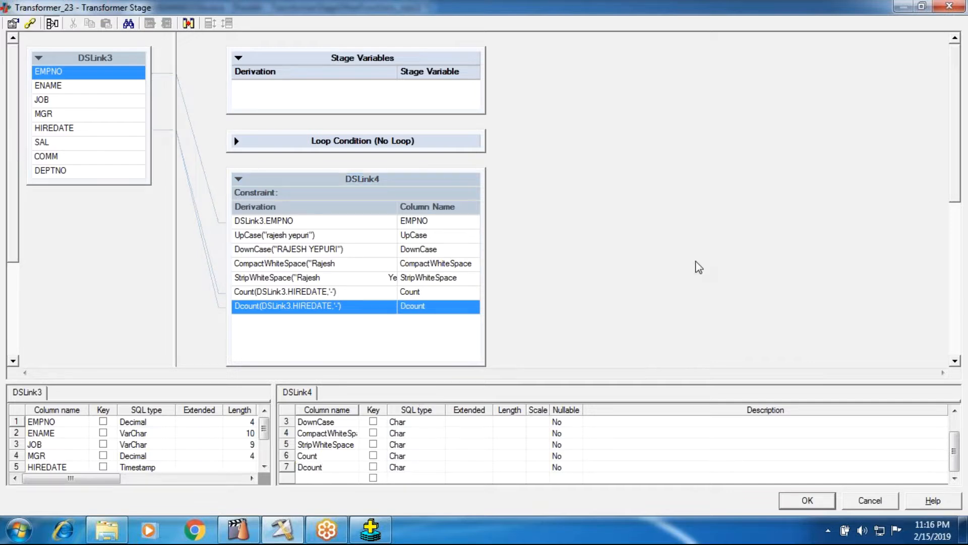
left_click(797, 494)
left_click(800, 500)
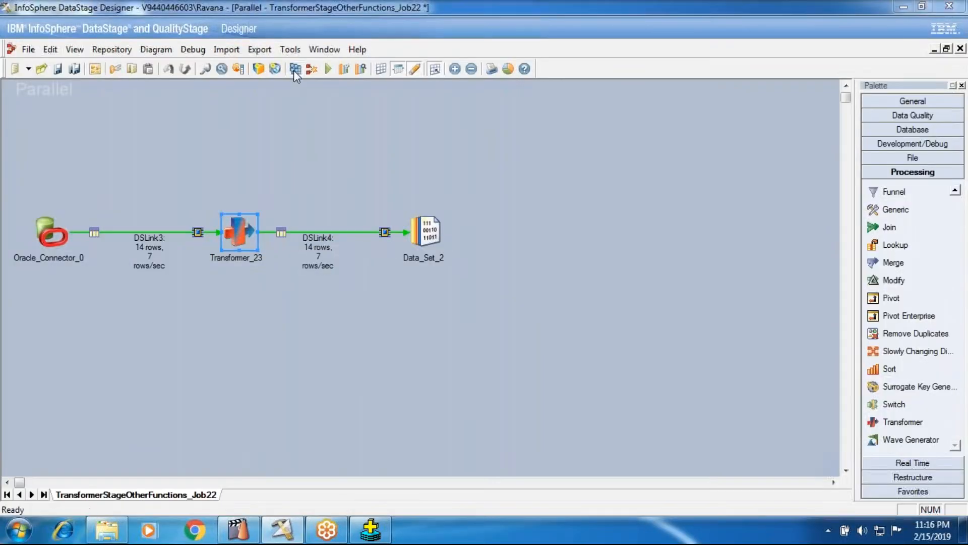
Step: Compile the job TransformerStageOtherFunctions_Job22, saving its changes, and run it with the SingleNode configuration file
left_click(295, 68)
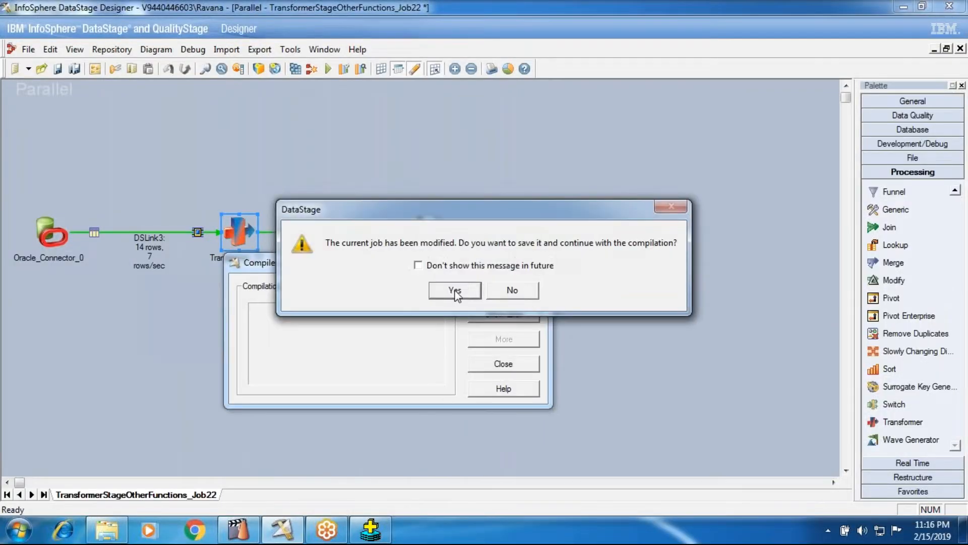
left_click(454, 289)
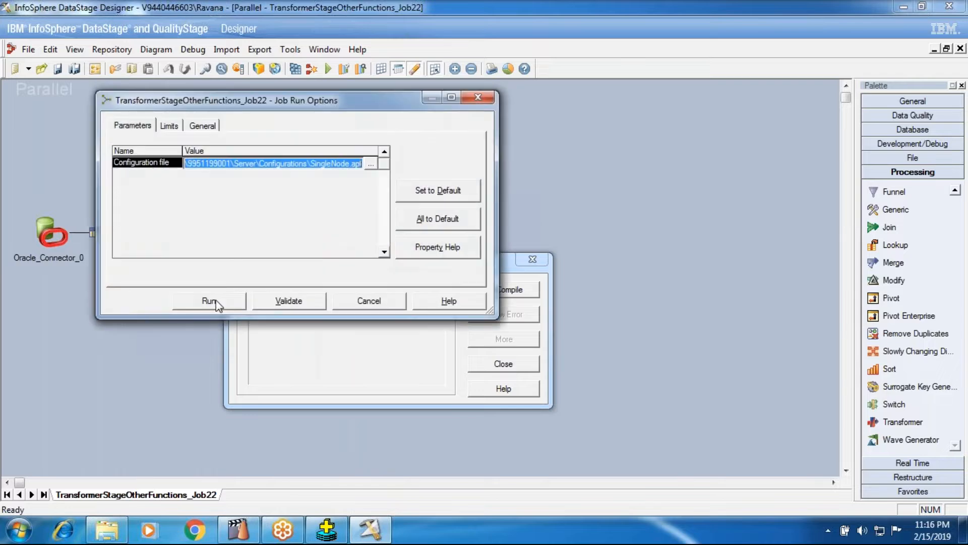
left_click(216, 302)
left_click(494, 365)
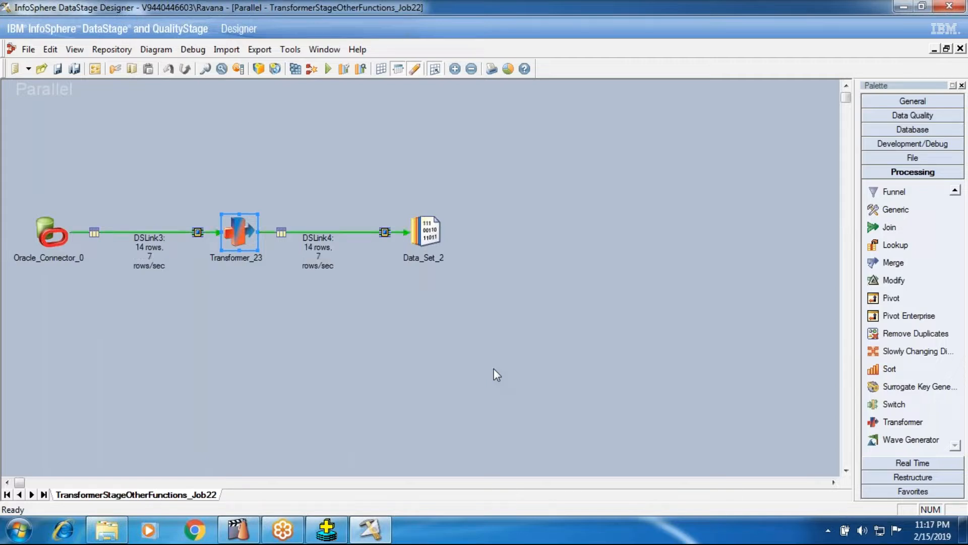
Step: View the DSLink4 data of Data_Set_2 to check the Count and Dcount columns, and close the data browser
right_click(433, 225)
left_click(490, 265)
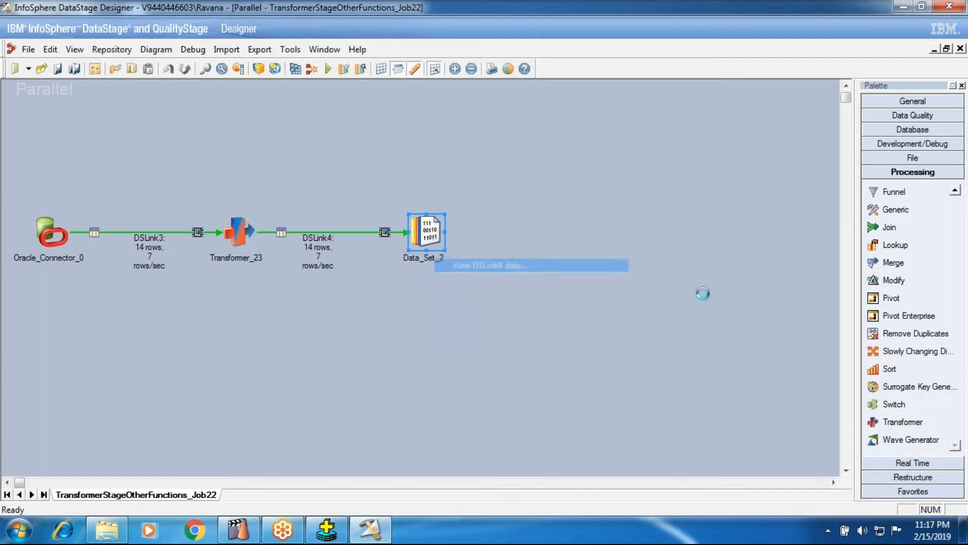
left_click(610, 227)
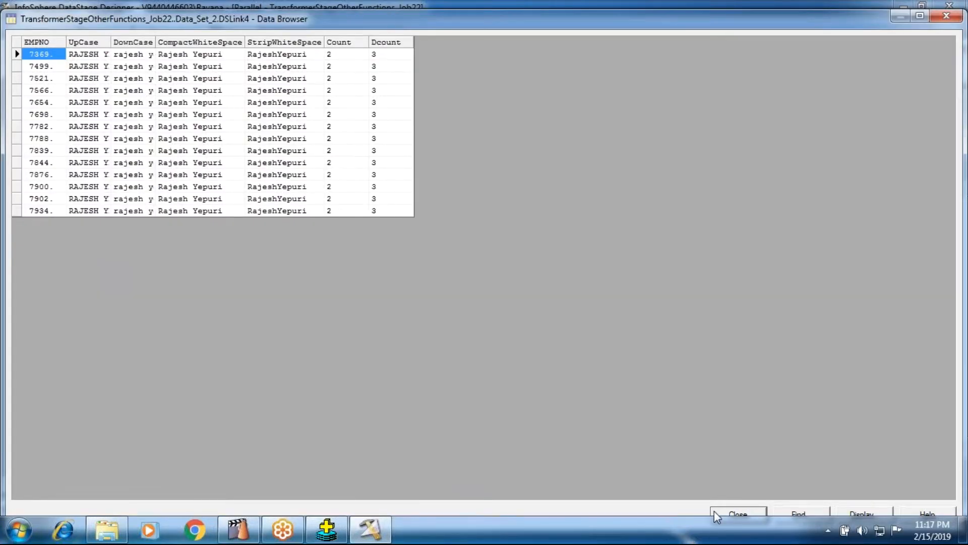
left_click(715, 512)
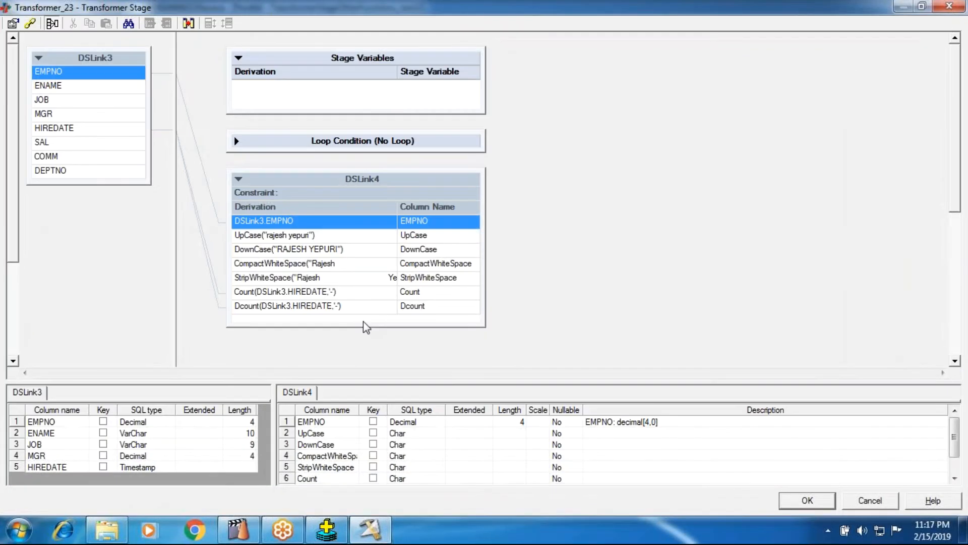
Step: Map the HIREDATE input column from DSLink3 to the DSLink4 output of Transformer_23 and accept the stage edits
left_click(116, 115)
left_click(94, 132)
left_click_drag(94, 132, 302, 318)
left_click(797, 500)
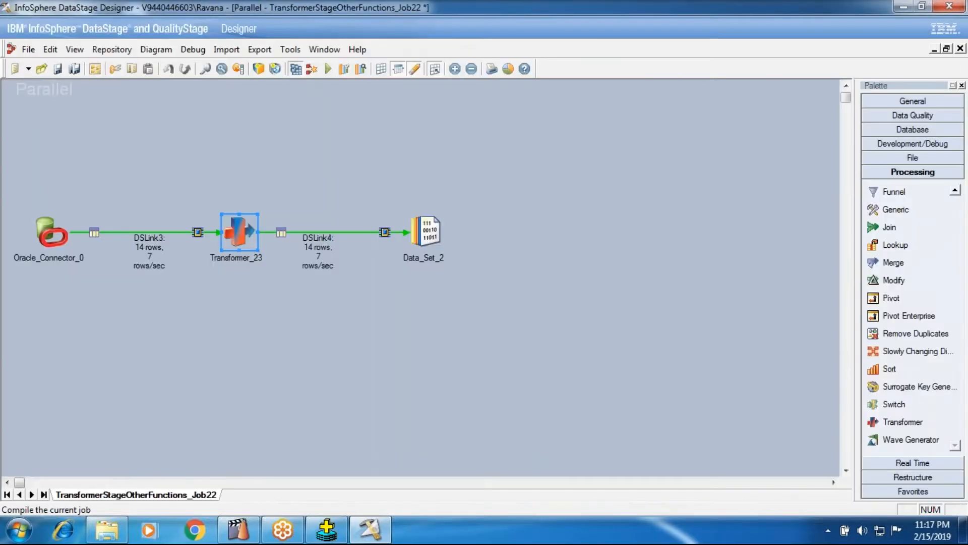
Step: Save and compile the job with the added HIREDATE output column, and run it with the SingleNode configuration file
left_click(296, 69)
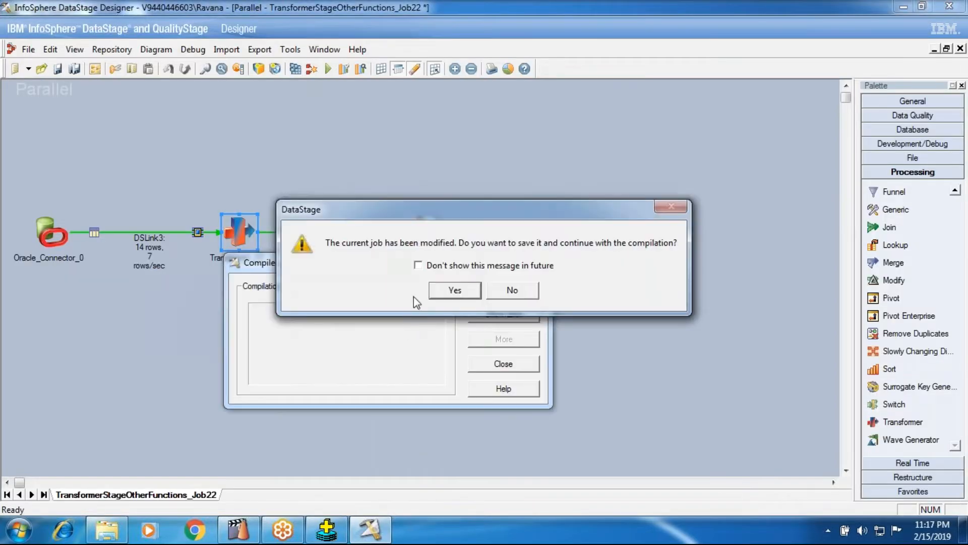
left_click(444, 290)
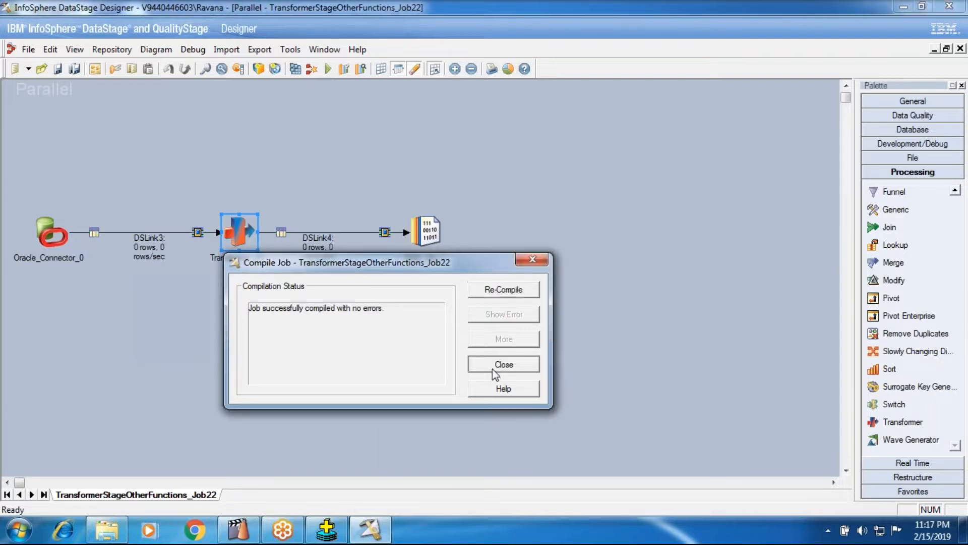
left_click(492, 368)
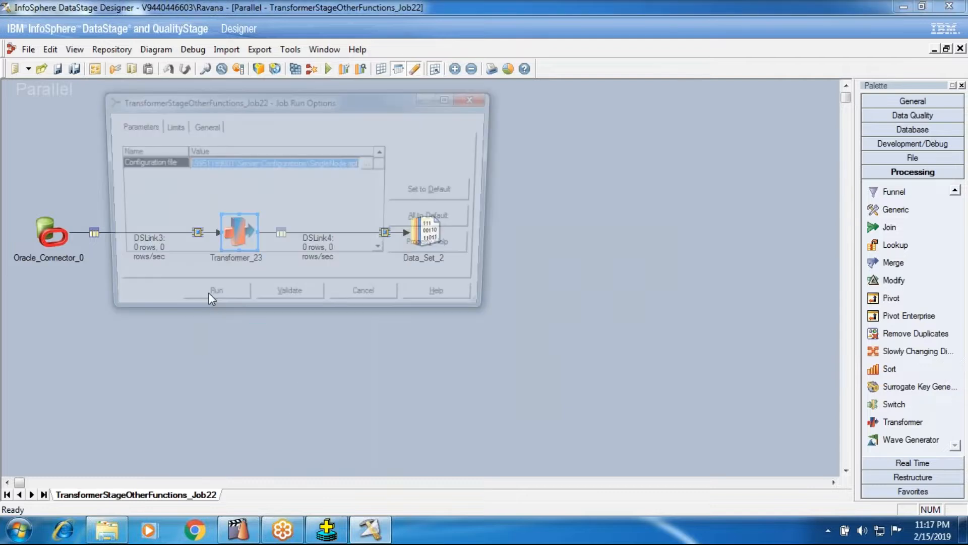
left_click(209, 300)
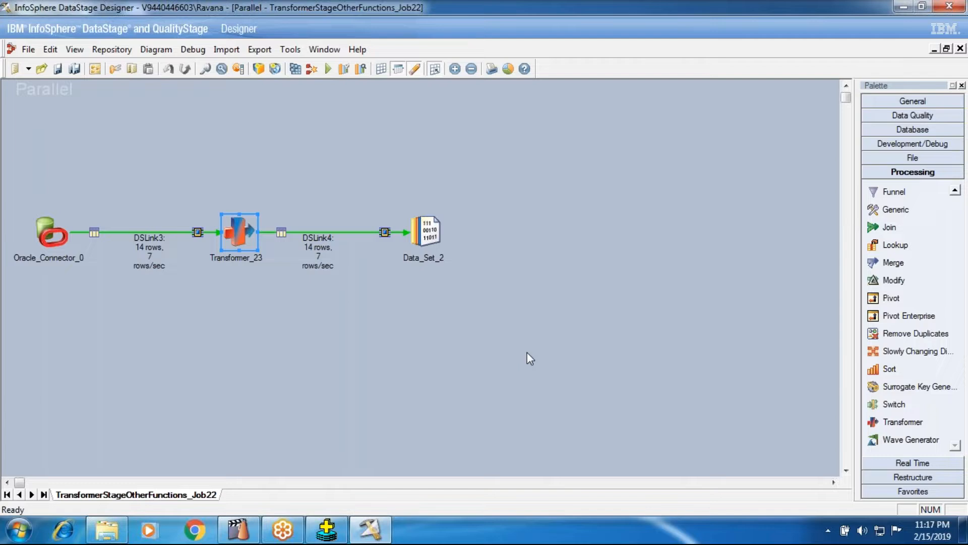
Step: View the DSLink4 data of Data_Set_2 and widen the HIREDATE column to show the full timestamps
right_click(425, 227)
left_click(443, 249)
left_click(272, 301)
left_click(611, 230)
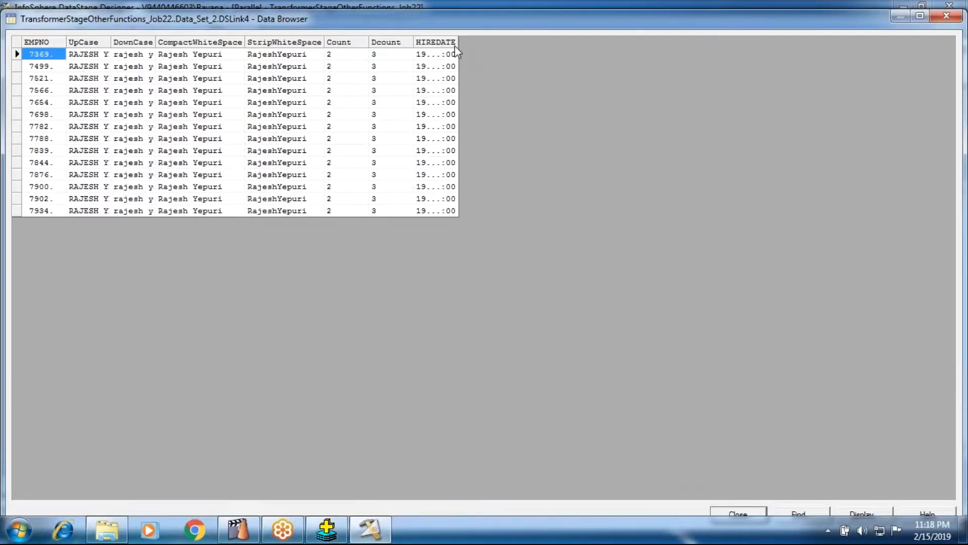
left_click_drag(457, 51, 610, 44)
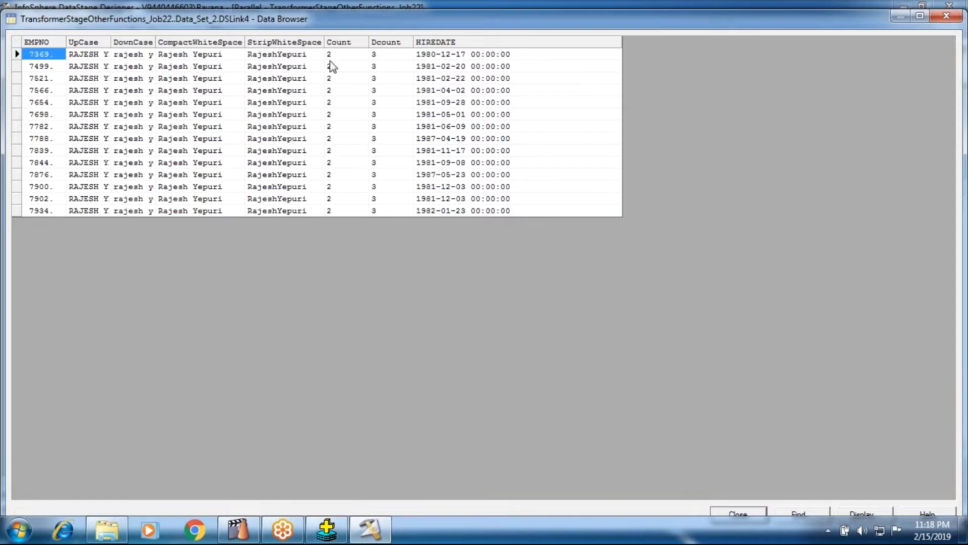
Step: Compare the HIREDATE values with the Count and Dcount results row by row, and close the data browser
left_click(440, 58)
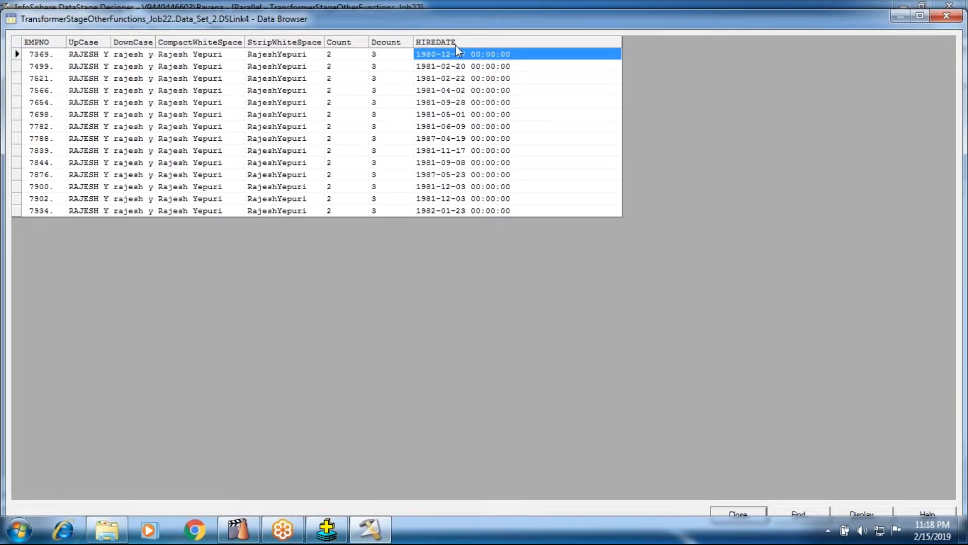
left_click(438, 69)
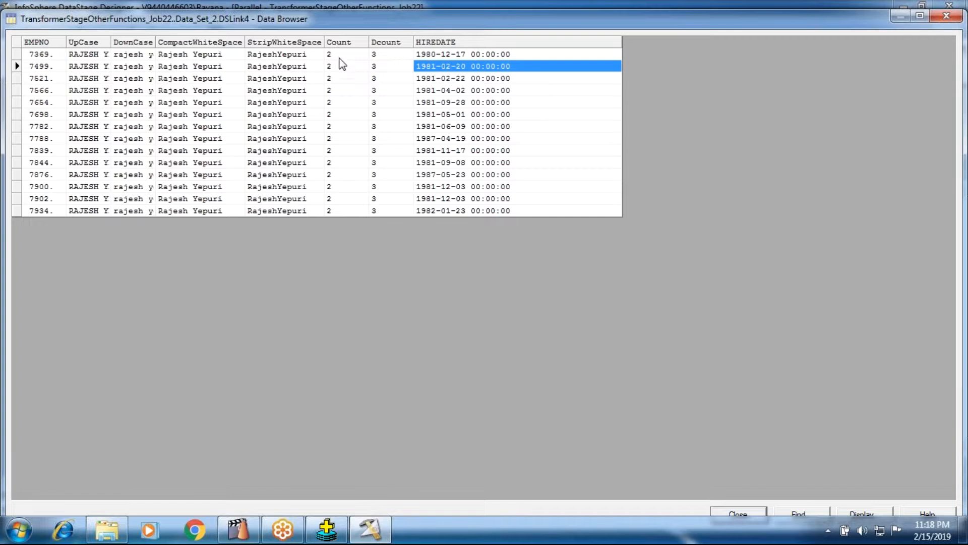
left_click(339, 56)
left_click(434, 57)
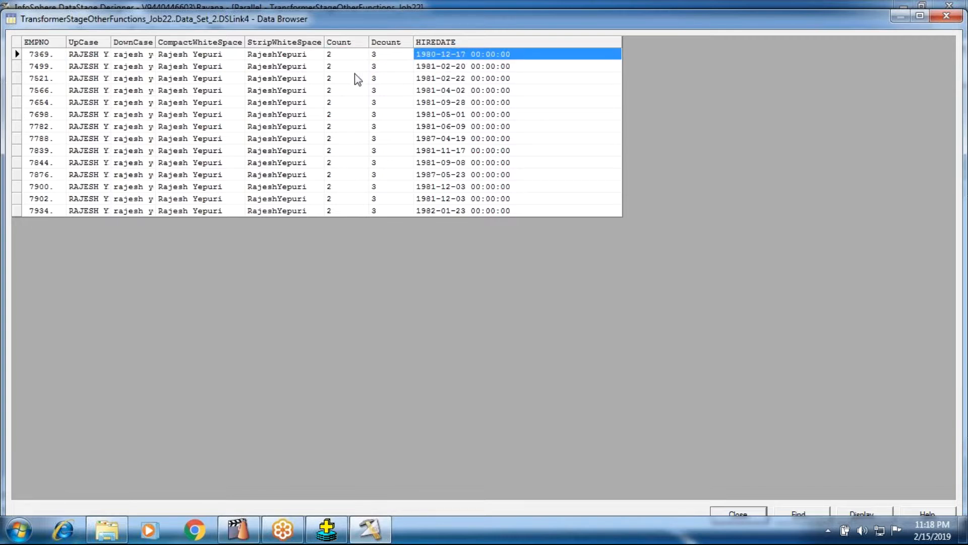
left_click(348, 55)
left_click(347, 174)
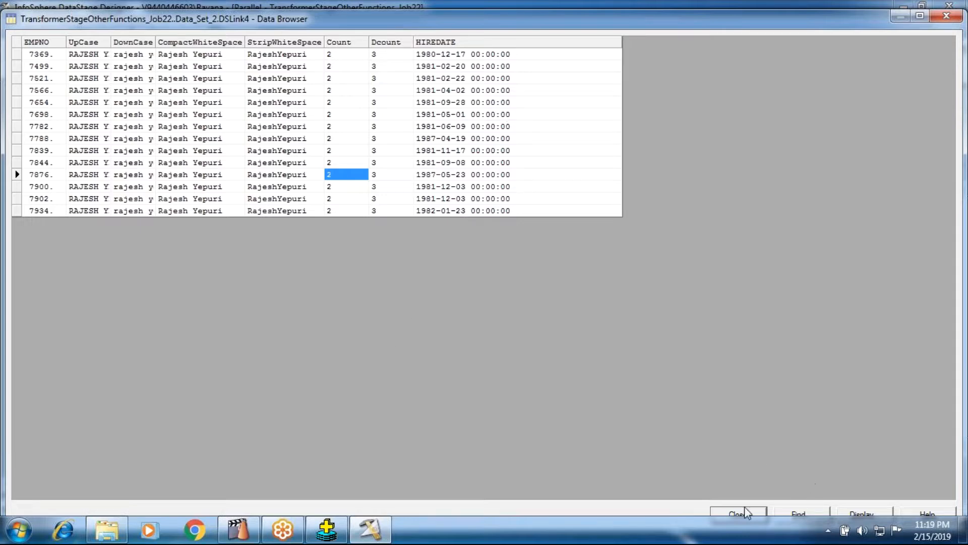
left_click(733, 513)
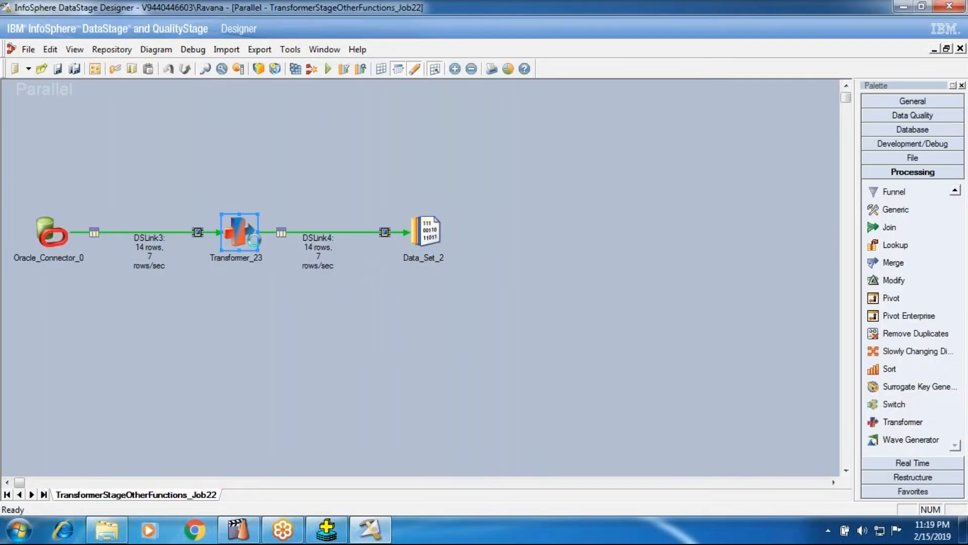
Step: Append a new column to the DSLink4 output of Transformer_23 and open its derivation for editing
double_click(253, 245)
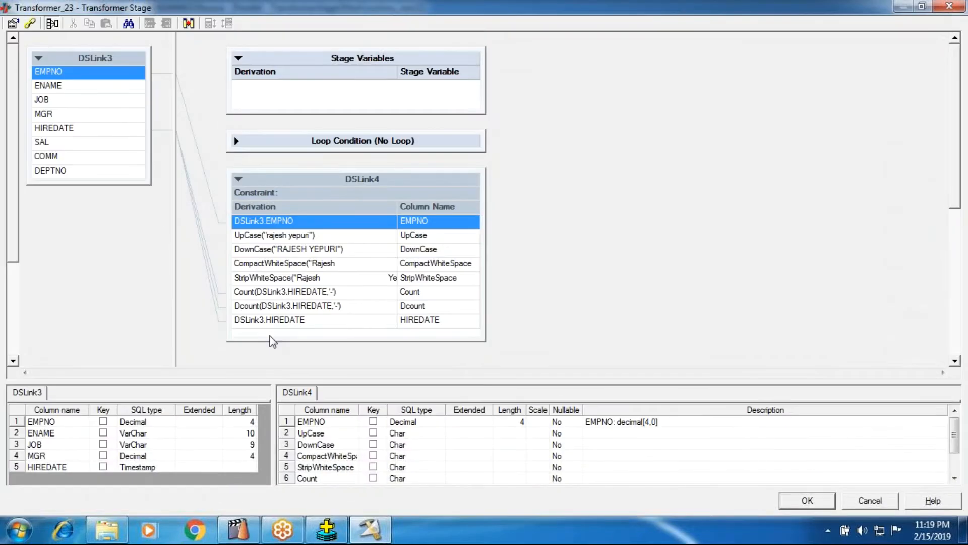
right_click(267, 343)
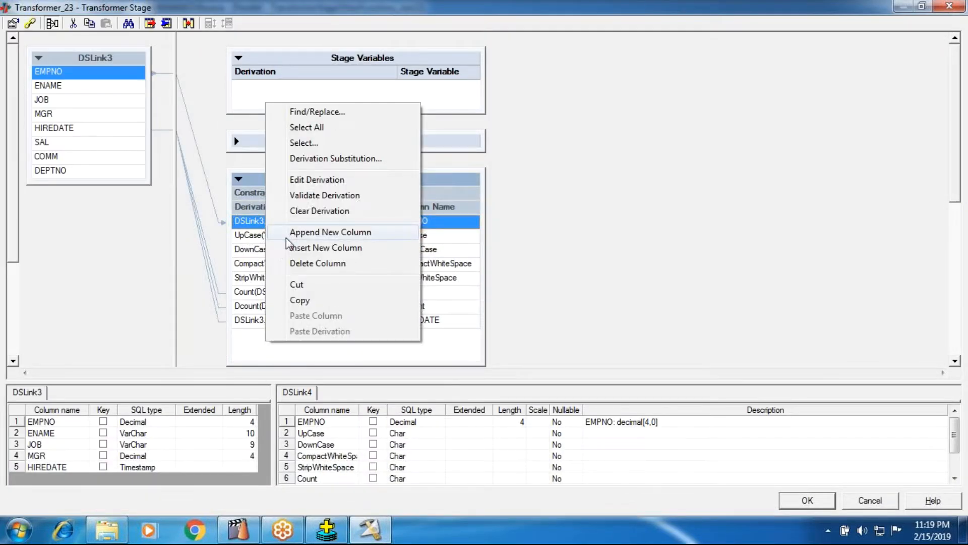
left_click(286, 236)
double_click(301, 337)
right_click(234, 321)
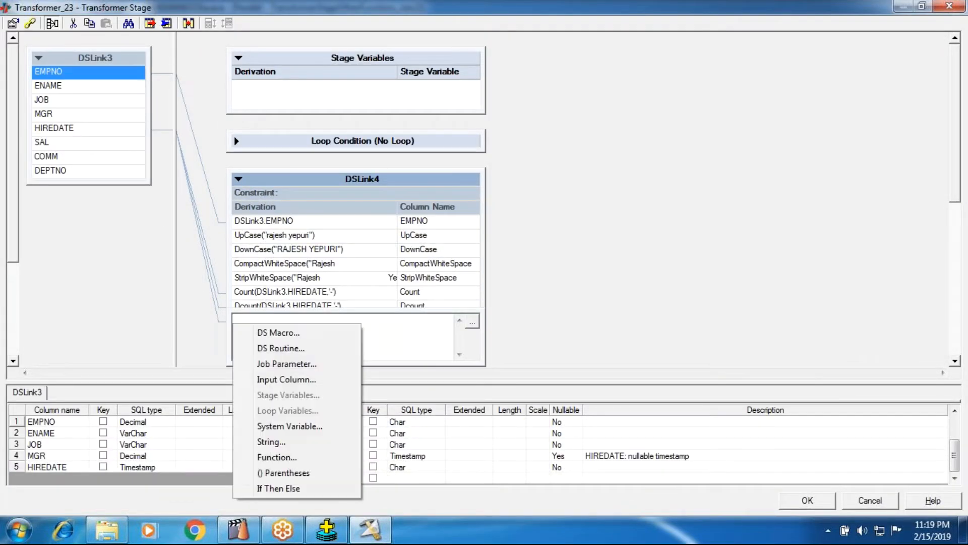
left_click(272, 442)
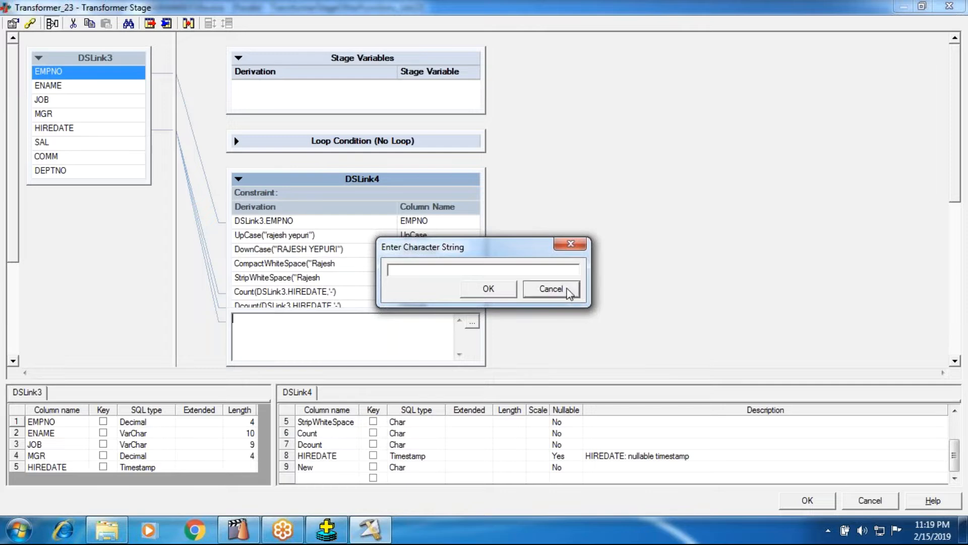
left_click(552, 287)
right_click(276, 347)
left_click(455, 330)
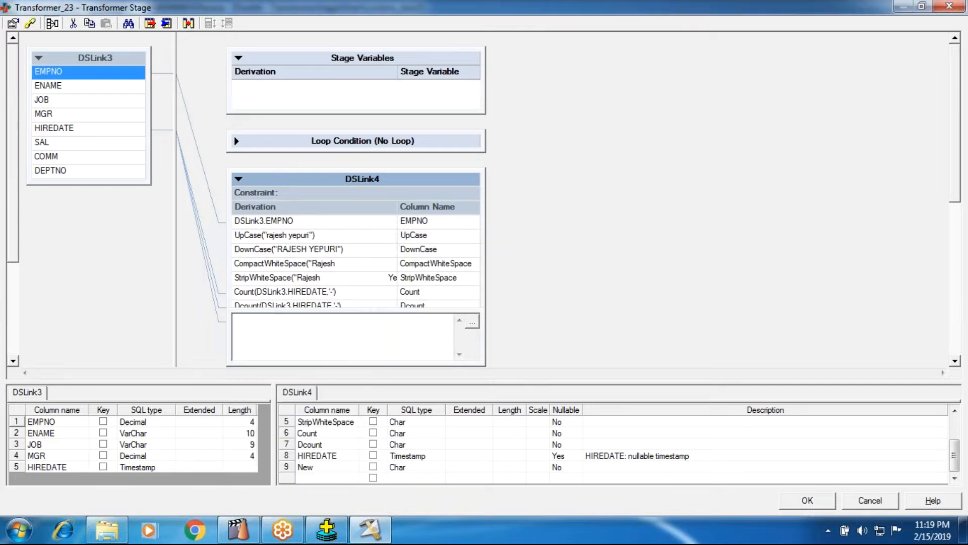
Step: Enter Len(DSLink3.ENAME) as the derivation of the New column in DSLink4, inserting ENAME as the input column
type("Len(\"")
key("BackSpace")
right_click(345, 336)
left_click(302, 381)
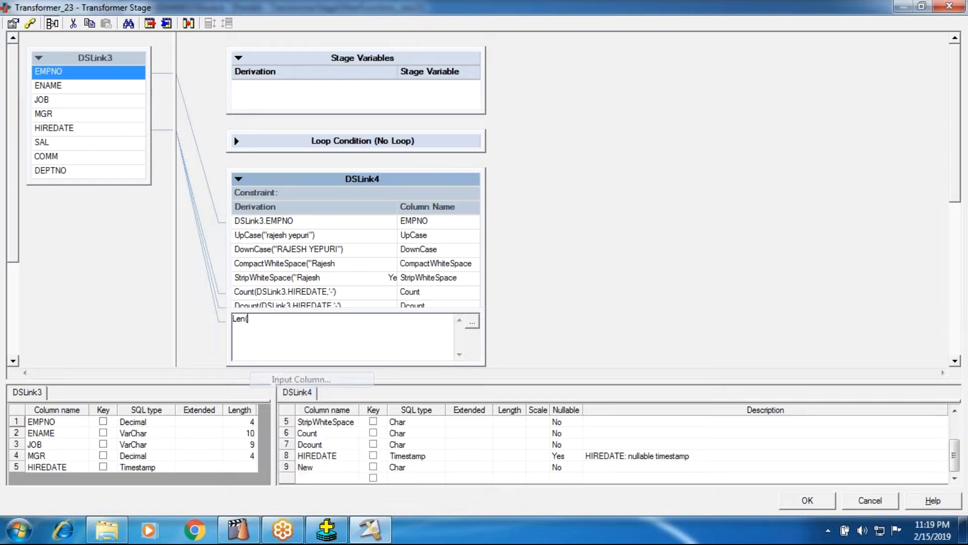
double_click(301, 381)
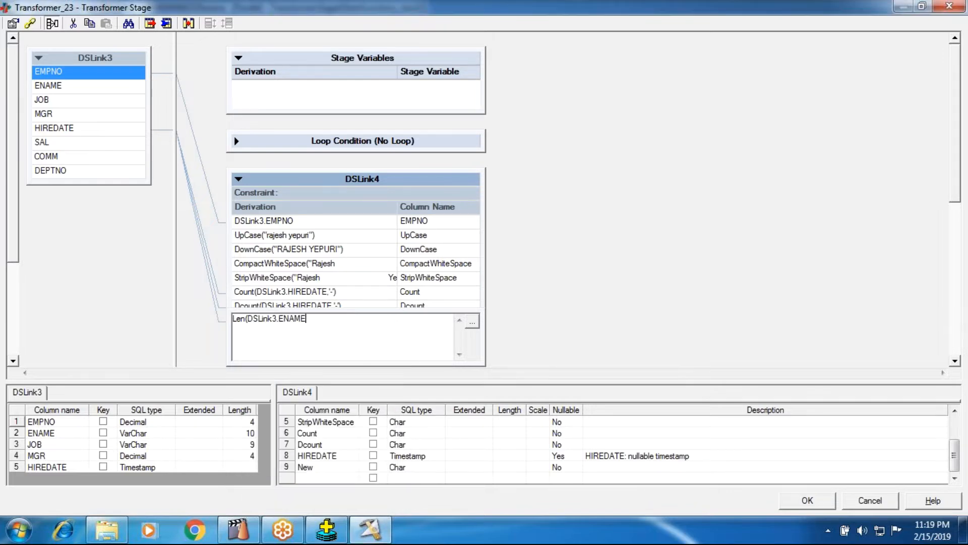
type(")")
key("Return")
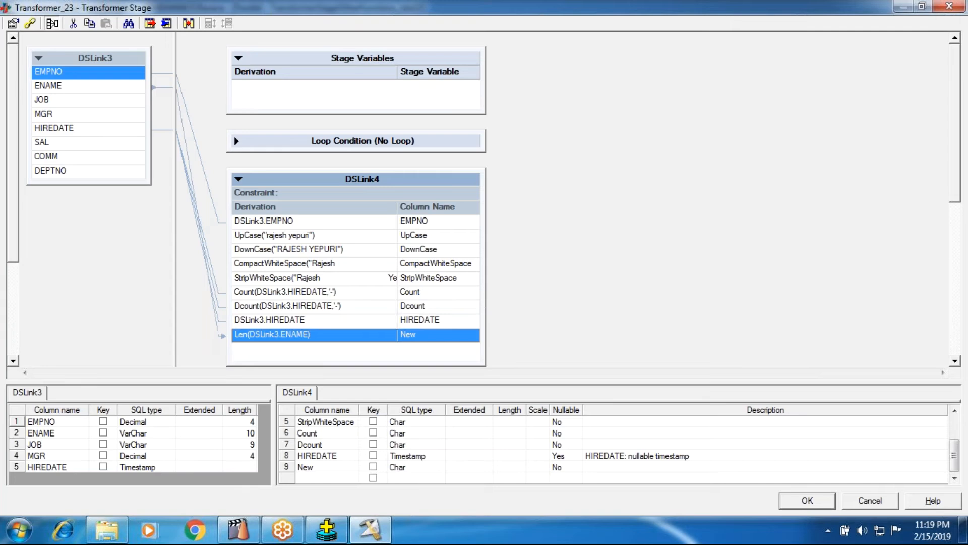
Step: Rename the New output column to Length and accept the Transformer stage edits
double_click(336, 467)
type("Le")
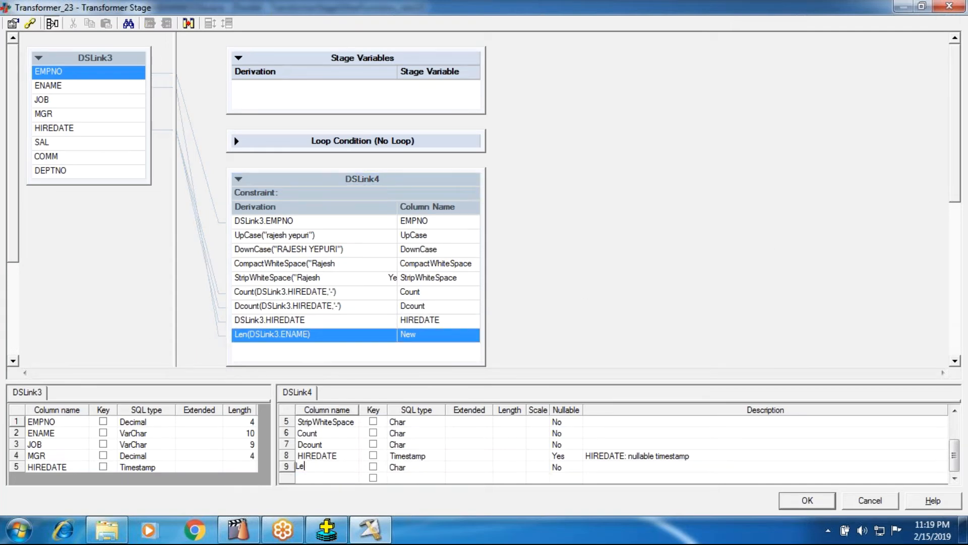
type("ngth")
key("Return")
left_click(312, 468)
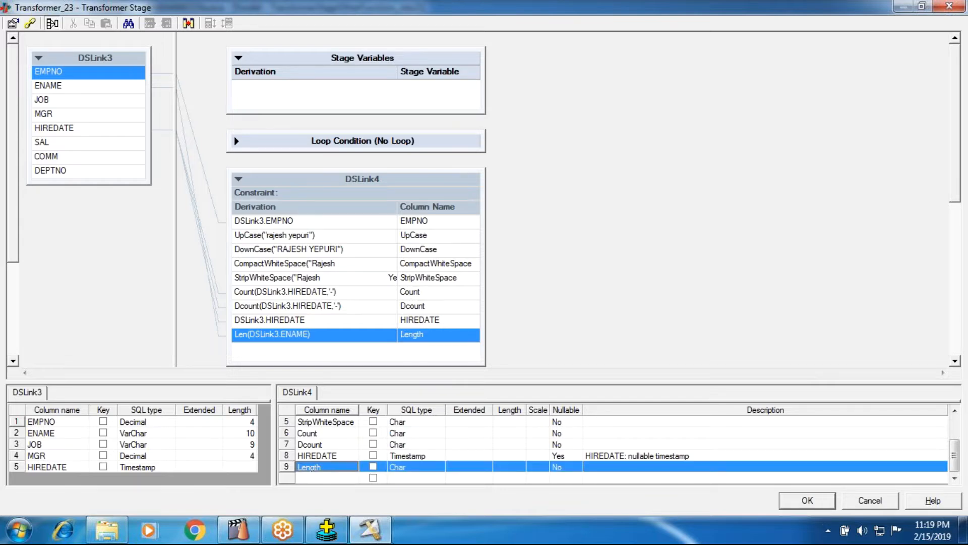
left_click(807, 505)
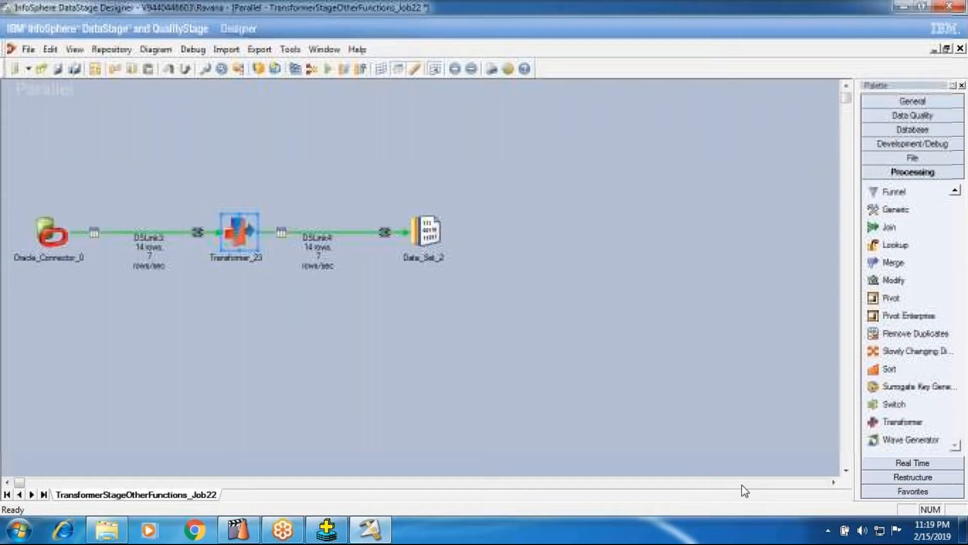
Step: Save and compile the job with the Length column added, and run it with its existing run options
left_click(295, 69)
left_click(458, 291)
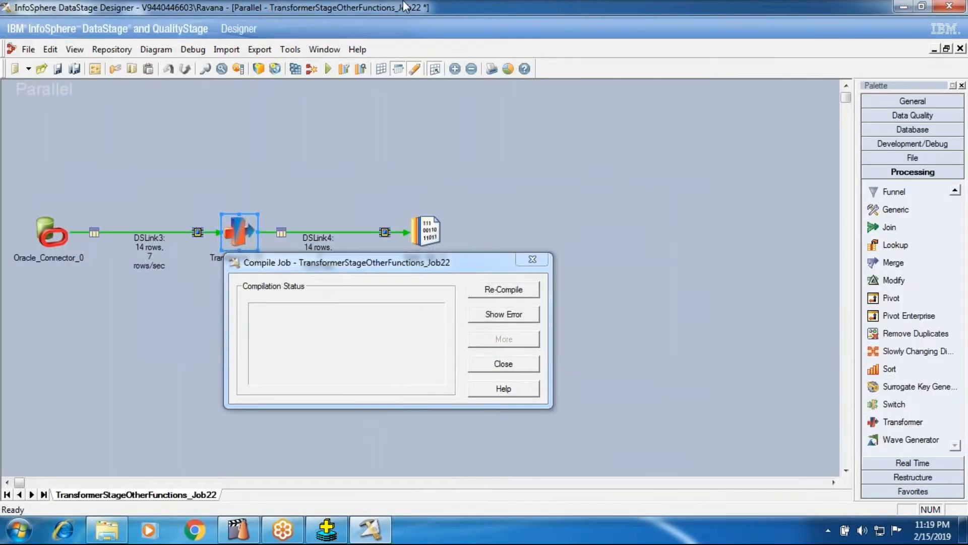
left_click(502, 364)
left_click(327, 68)
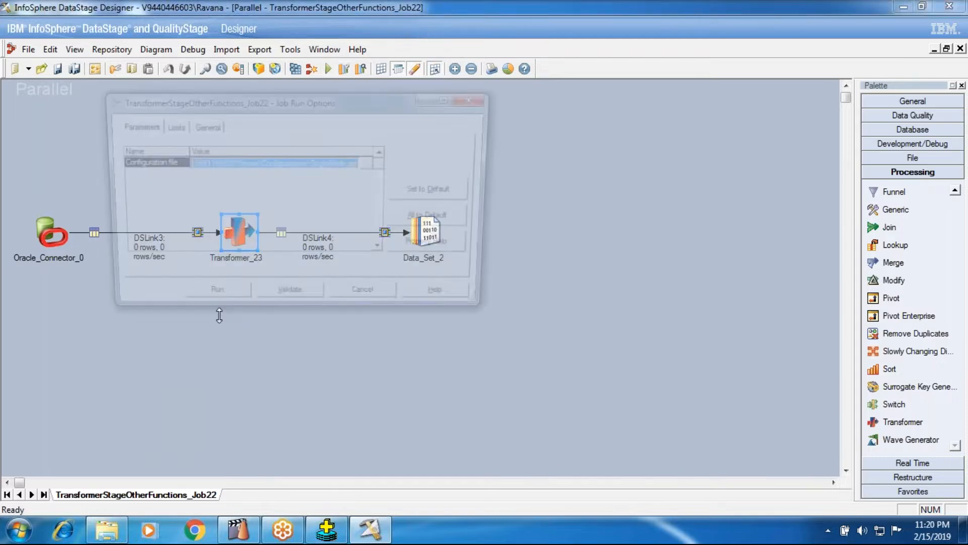
left_click(207, 301)
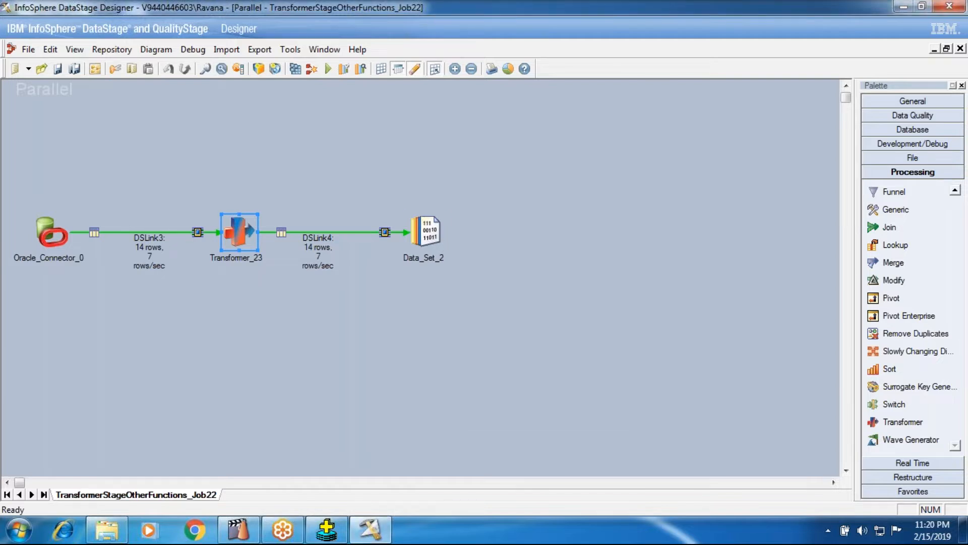
Step: View the DSLink4 data of Data_Set_2 to check the Length column, and close the data browser
right_click(431, 233)
left_click(624, 272)
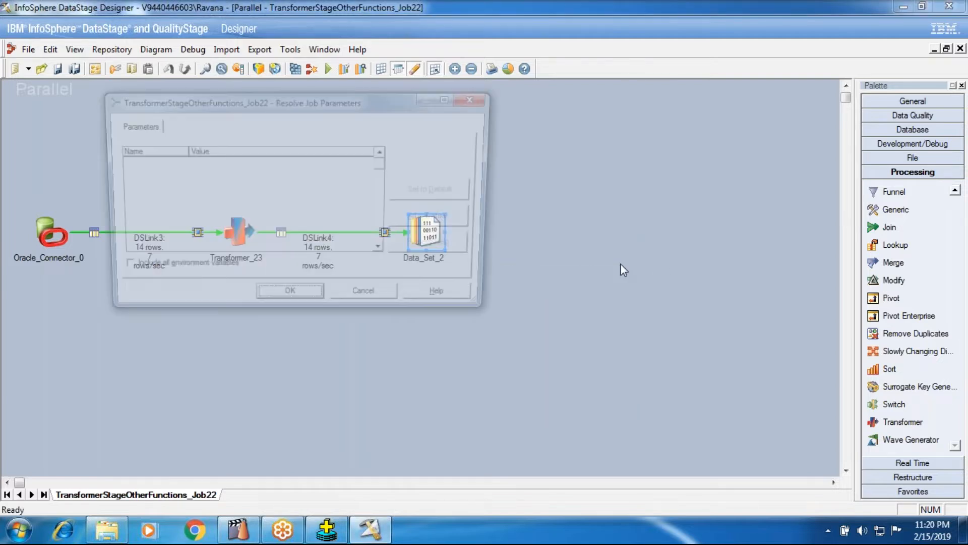
left_click(283, 299)
left_click(611, 226)
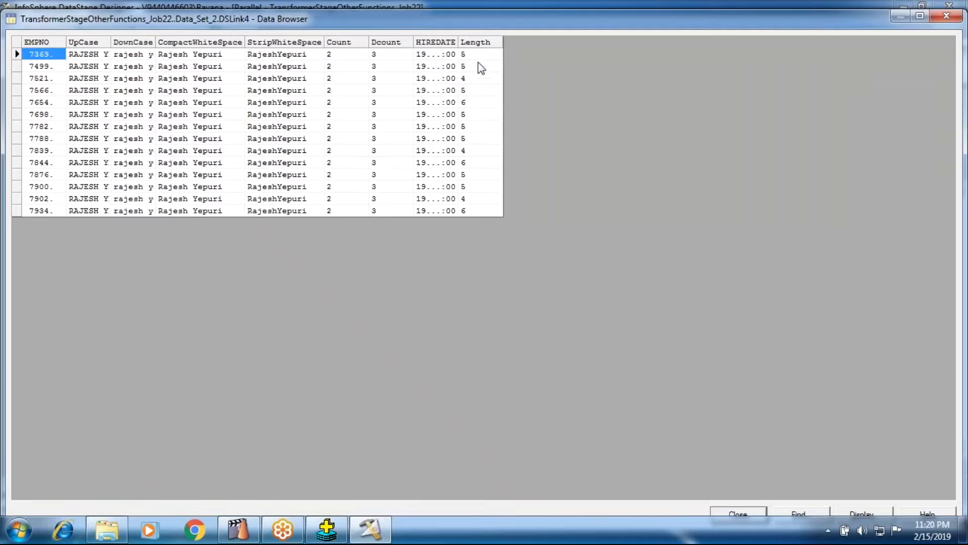
left_click(478, 65)
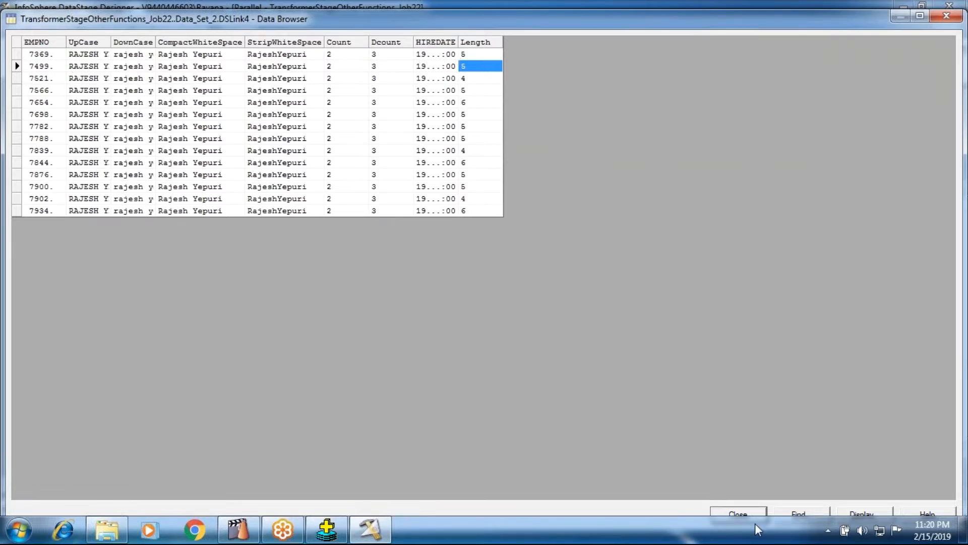
left_click(715, 509)
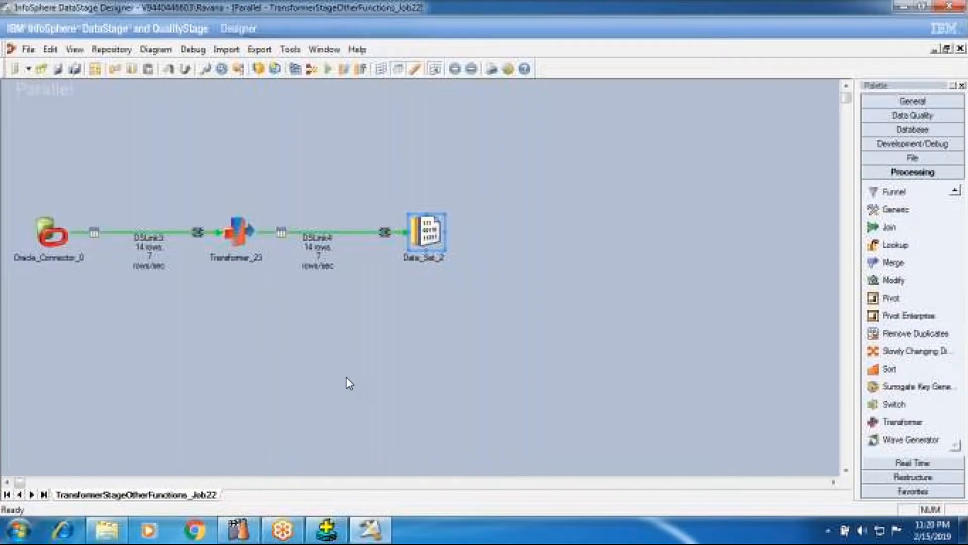
Step: Add the ENAME column from DSLink3 to the DSLink4 output of Transformer_23, and accept the stage edits
double_click(241, 230)
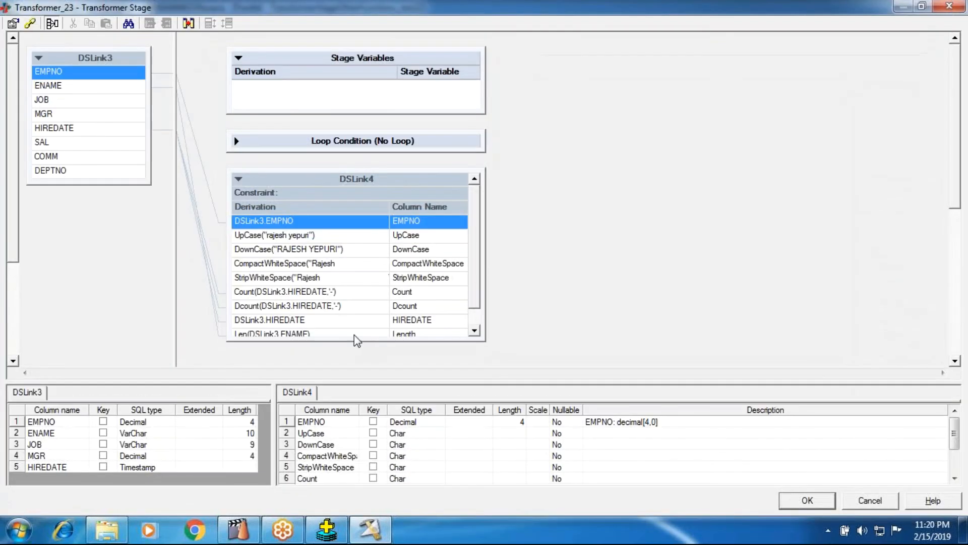
left_click_drag(356, 341, 343, 366)
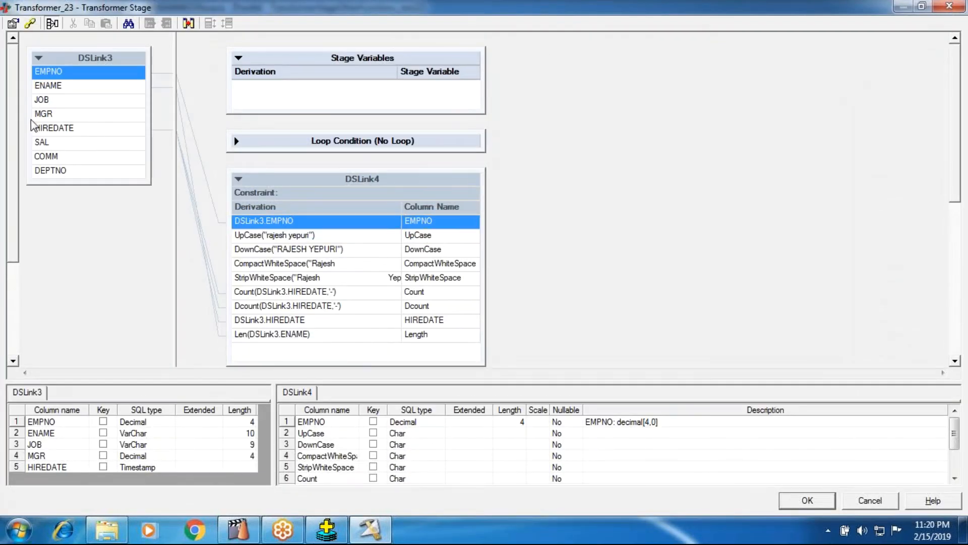
left_click_drag(48, 85, 265, 346)
left_click(806, 499)
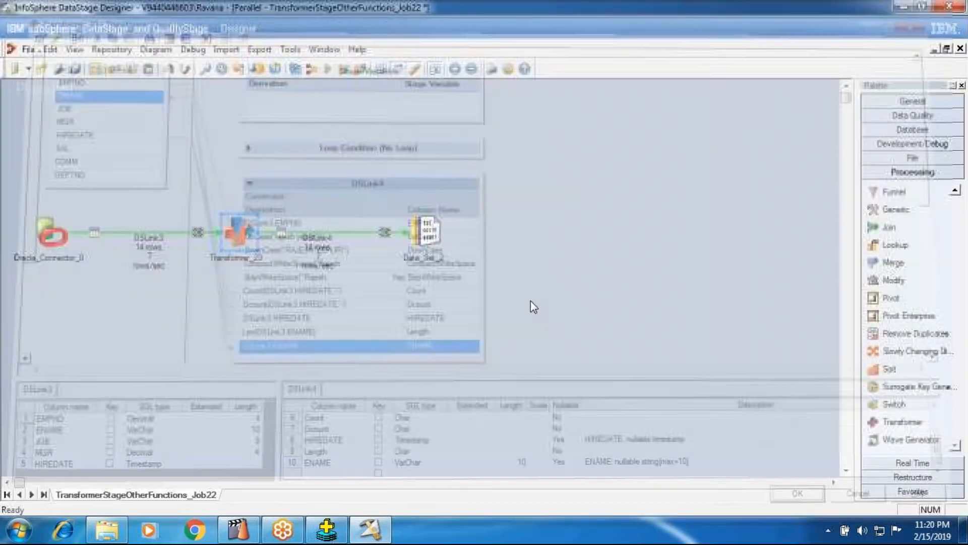
Step: Save and compile the job with the ENAME column added, and run it with its existing run options
left_click(311, 68)
left_click(456, 287)
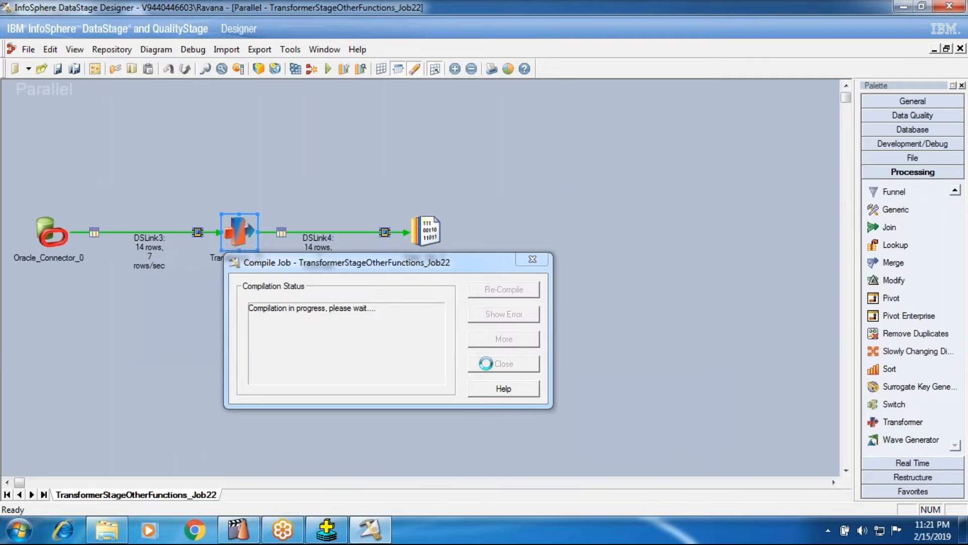
left_click(499, 364)
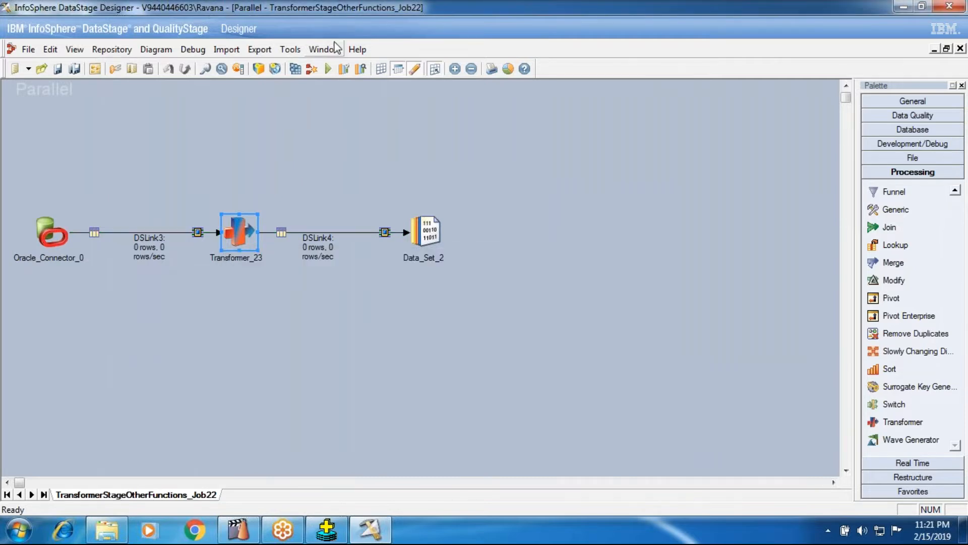
left_click(329, 69)
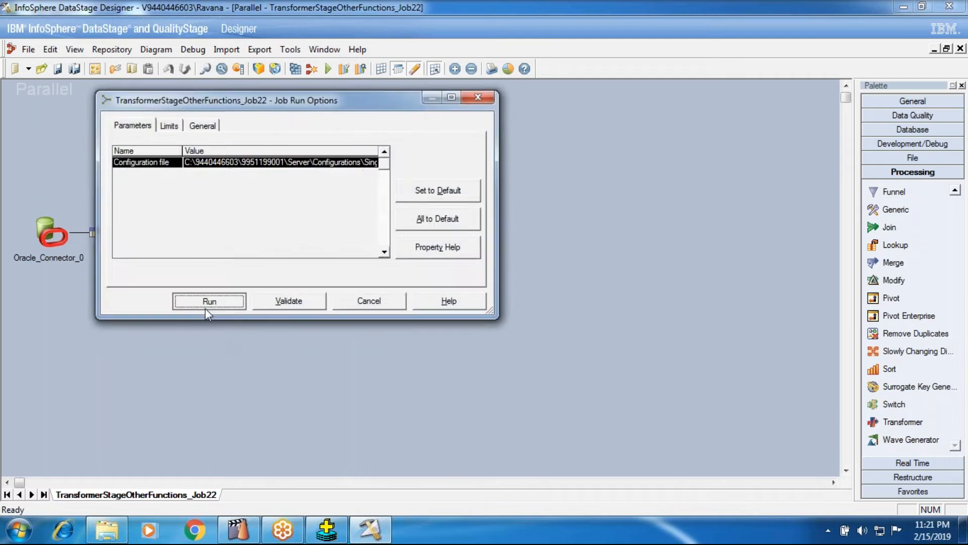
left_click(206, 307)
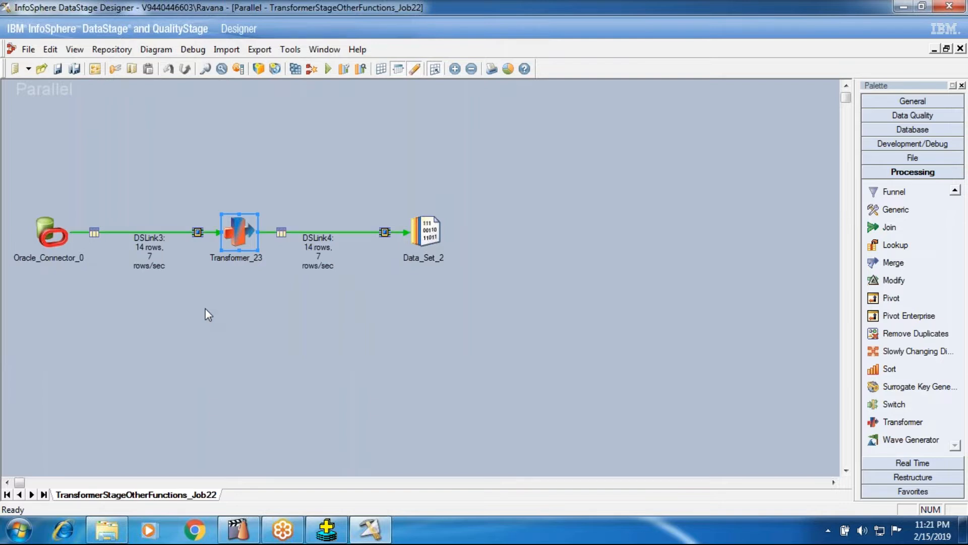
Step: View the DSLink4 data of Data_Set_2, keeping the default job parameters and display options
right_click(432, 231)
left_click(457, 268)
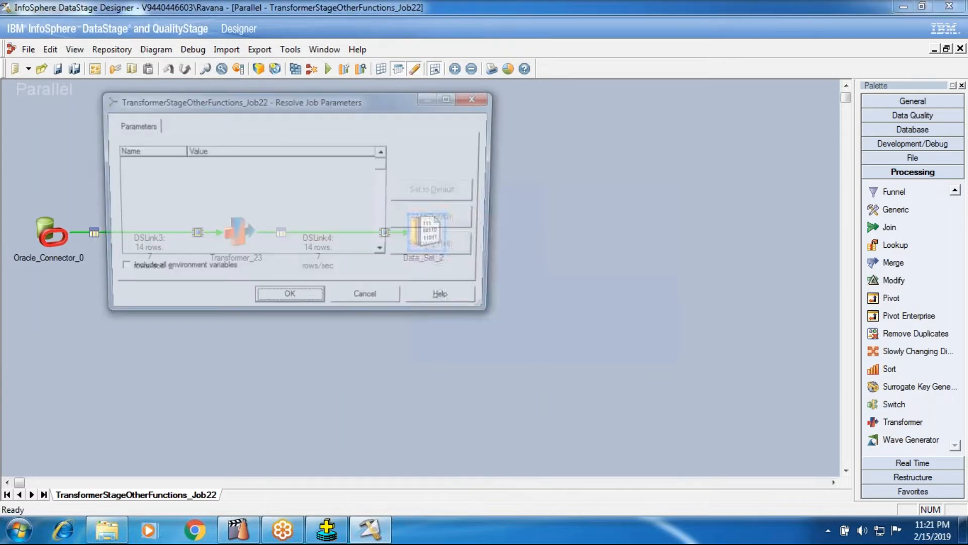
left_click(299, 301)
left_click(618, 227)
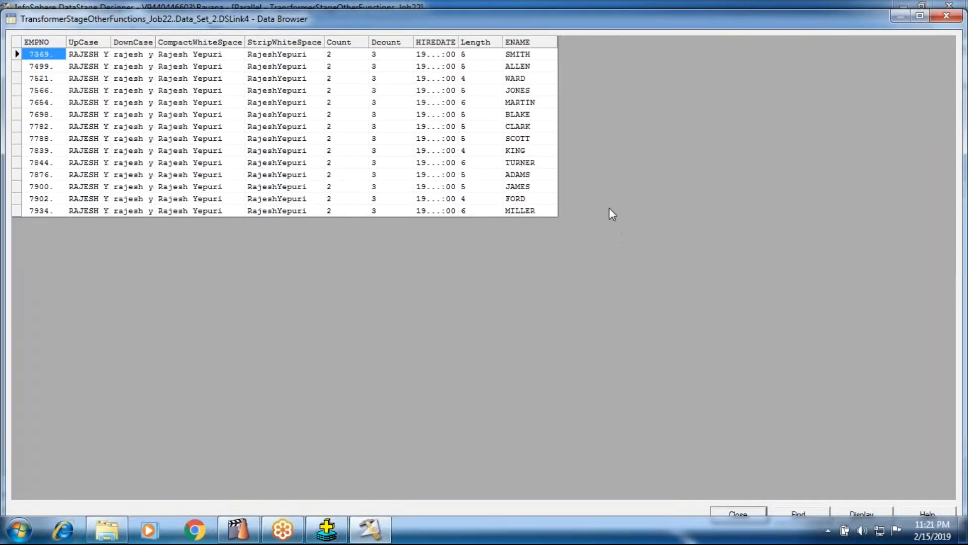
Step: Compare the Length values with the ENAME values row by row, and close the data browser
left_click(516, 58)
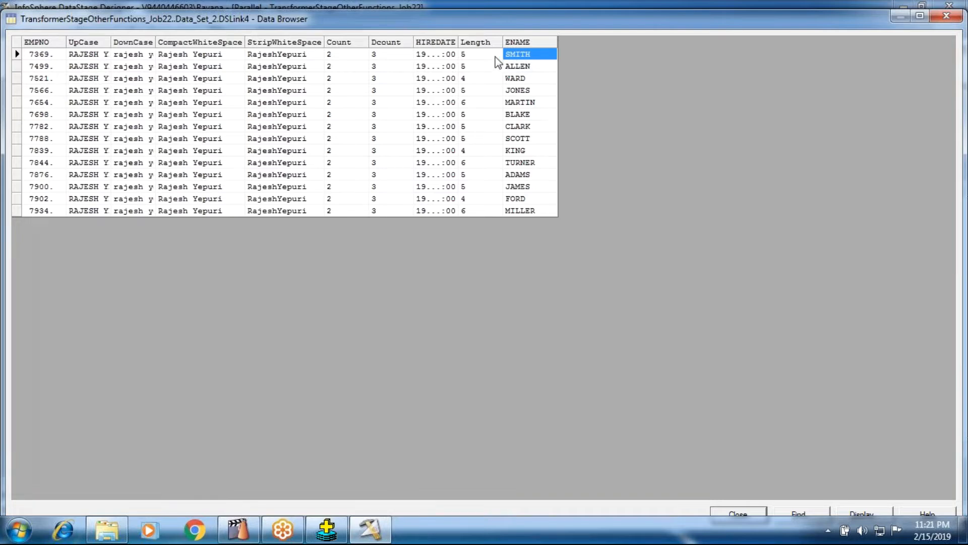
left_click(500, 57)
left_click(519, 71)
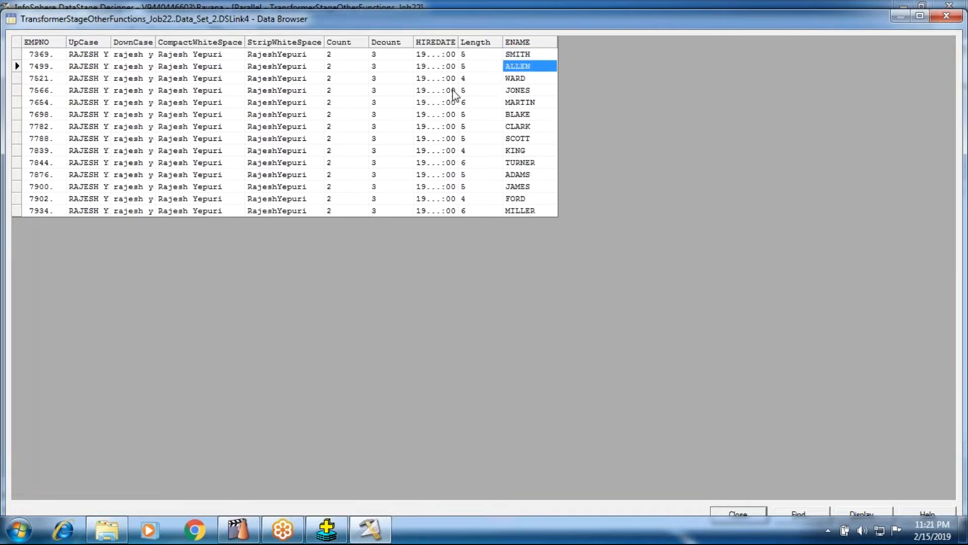
left_click(482, 79)
left_click(479, 92)
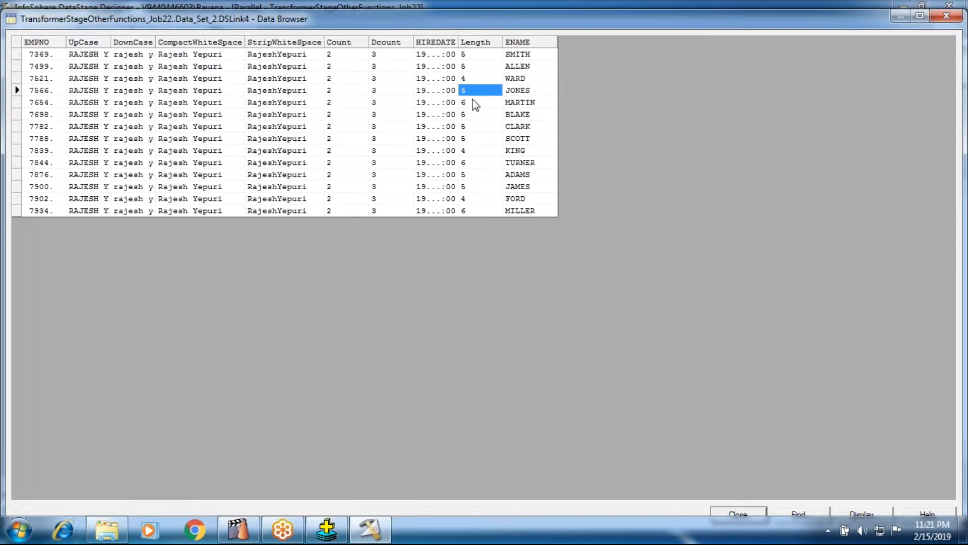
left_click(470, 65)
left_click(481, 102)
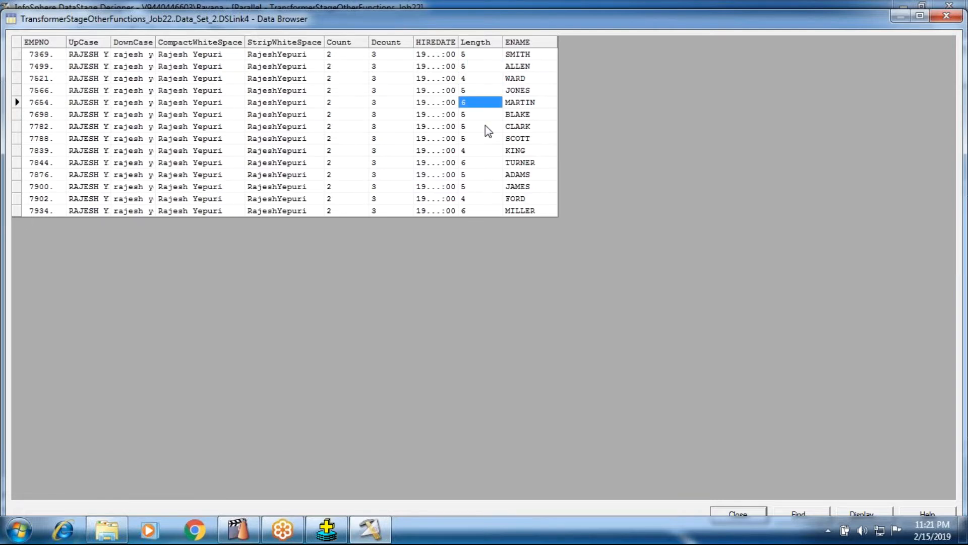
left_click(476, 211)
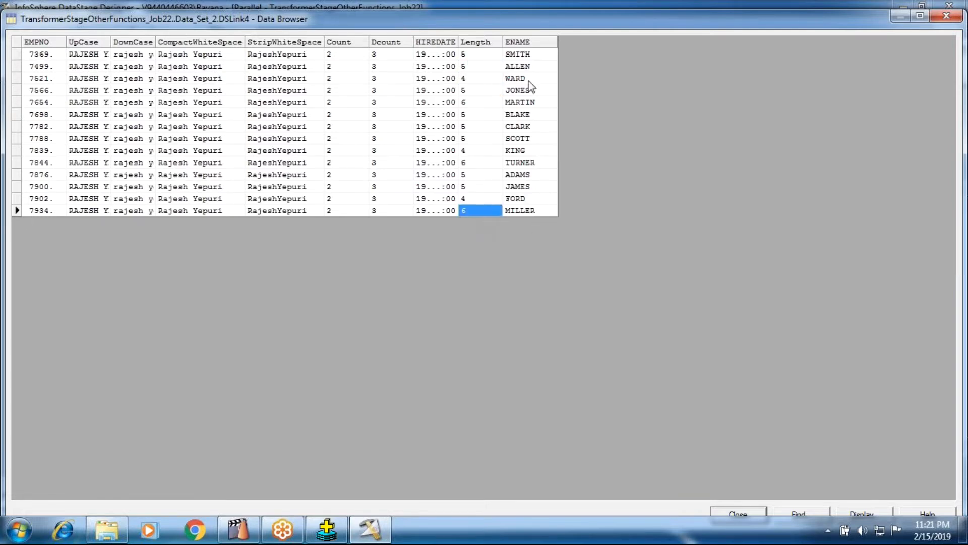
left_click(723, 512)
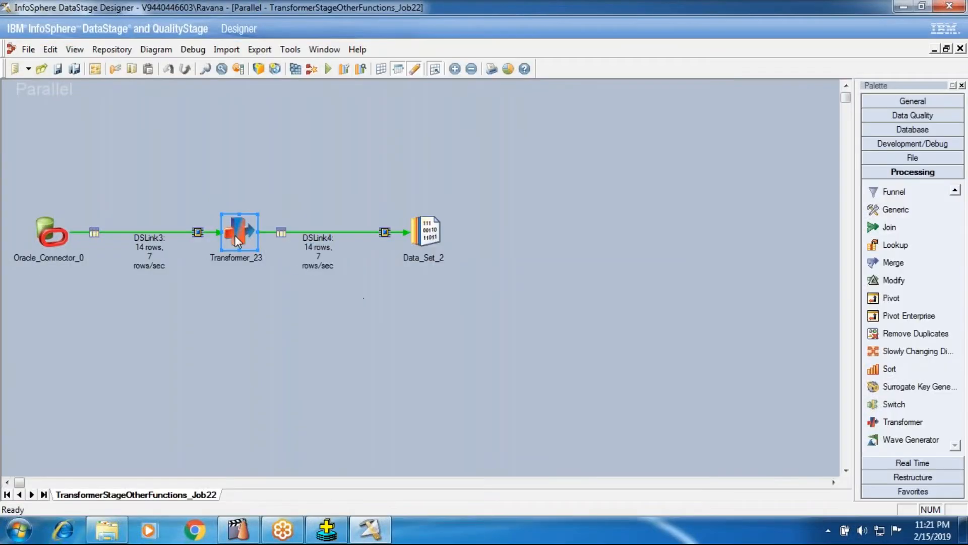
Step: Open the Transformer_23 stage and enlarge the DSLink4 output table to make room for another column
double_click(235, 237)
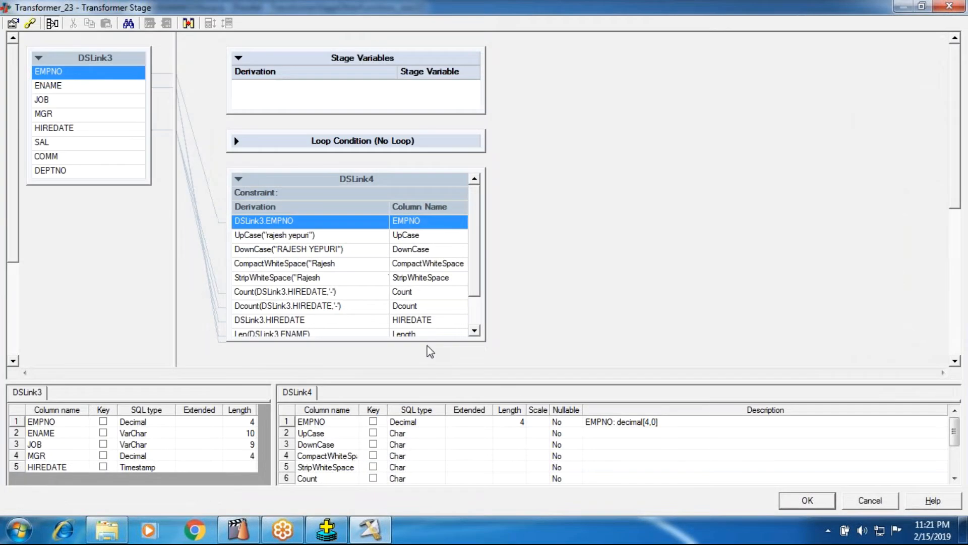
left_click_drag(426, 341, 428, 366)
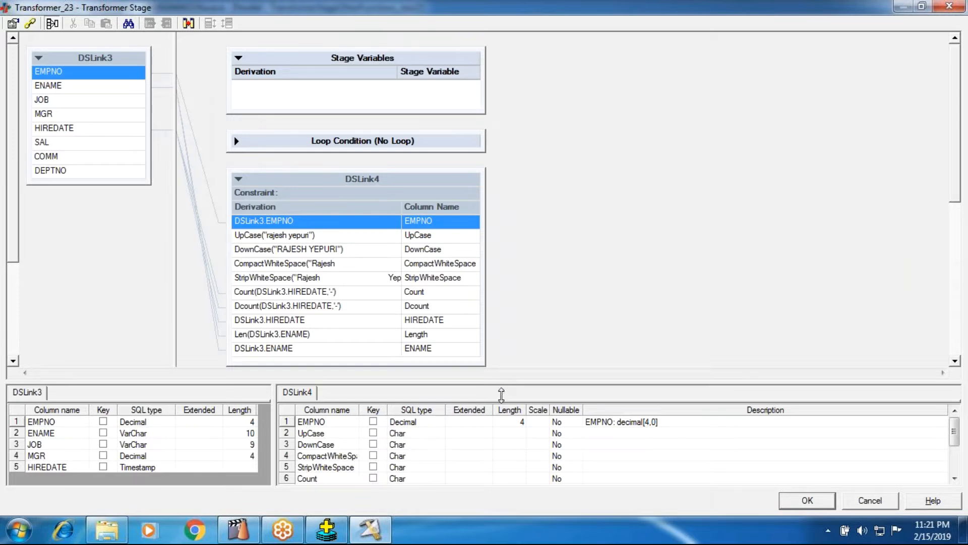
left_click_drag(501, 385, 500, 420)
left_click_drag(438, 363, 438, 393)
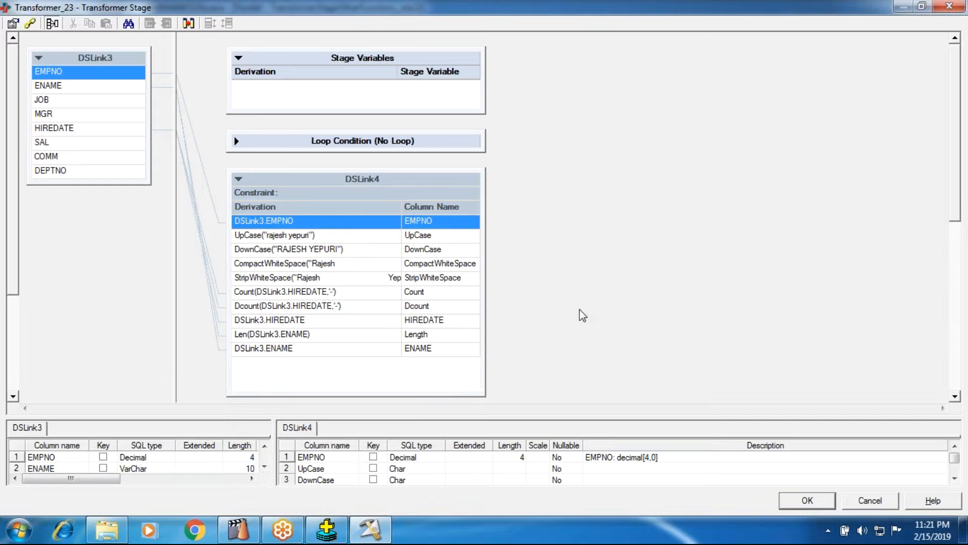
Step: Switch to a blank Notepad document and write a four-letter sample name, the number 4, and the name repeated four times
left_click(20, 530)
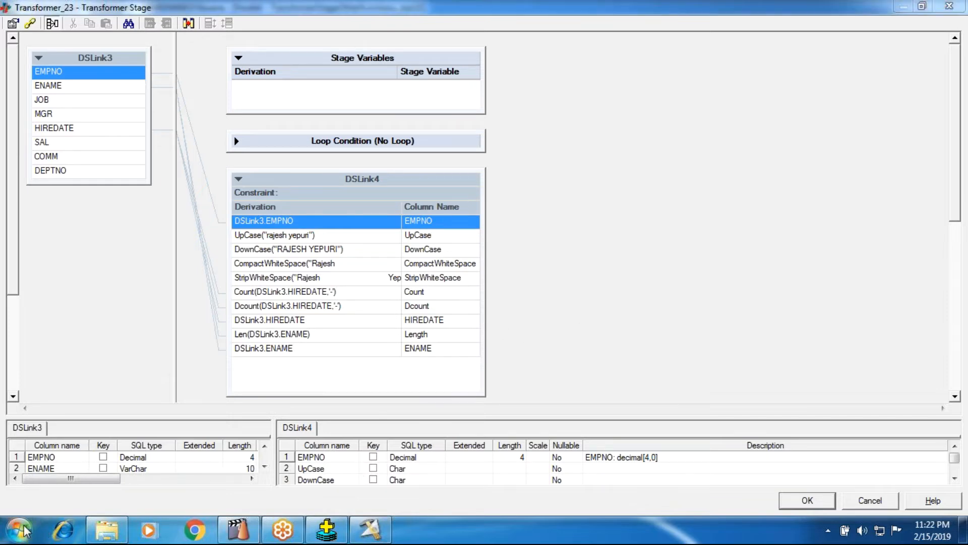
left_click(19, 530)
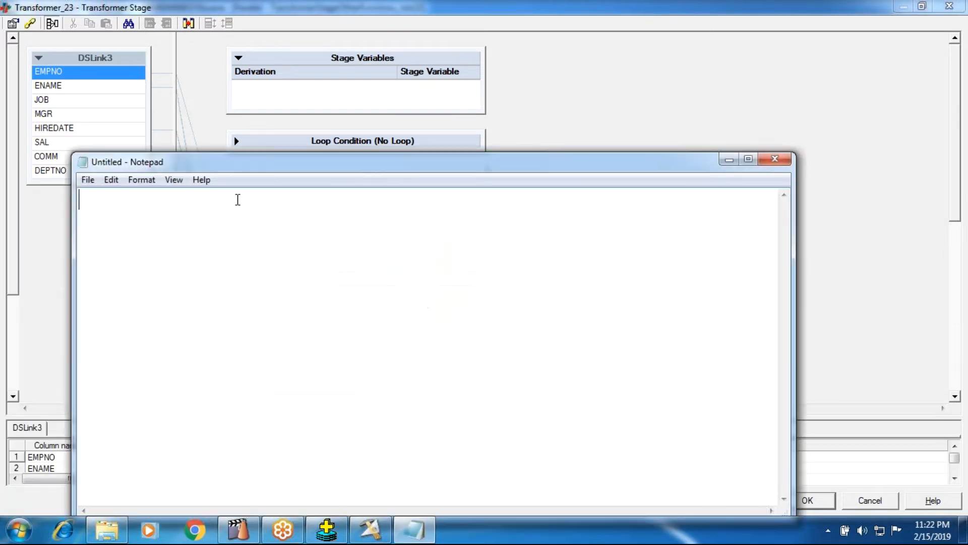
type("ramu ")
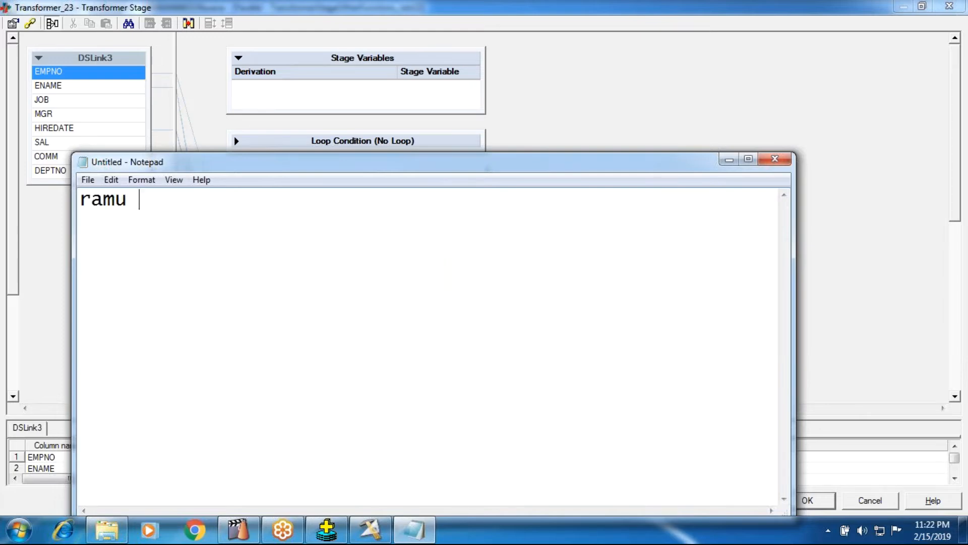
type("4  ramu")
key("BackSpace")
type("ramu 4\tramura")
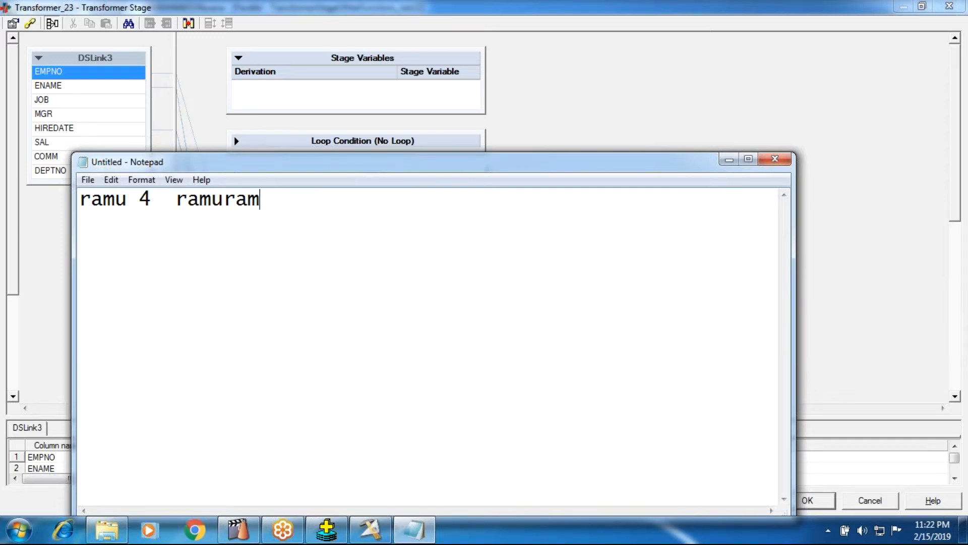
type("m")
key("BackSpace")
key("BackSpace")
key("BackSpace")
key("BackSpace")
type("ramu")
key("BackSpace")
type("ramur")
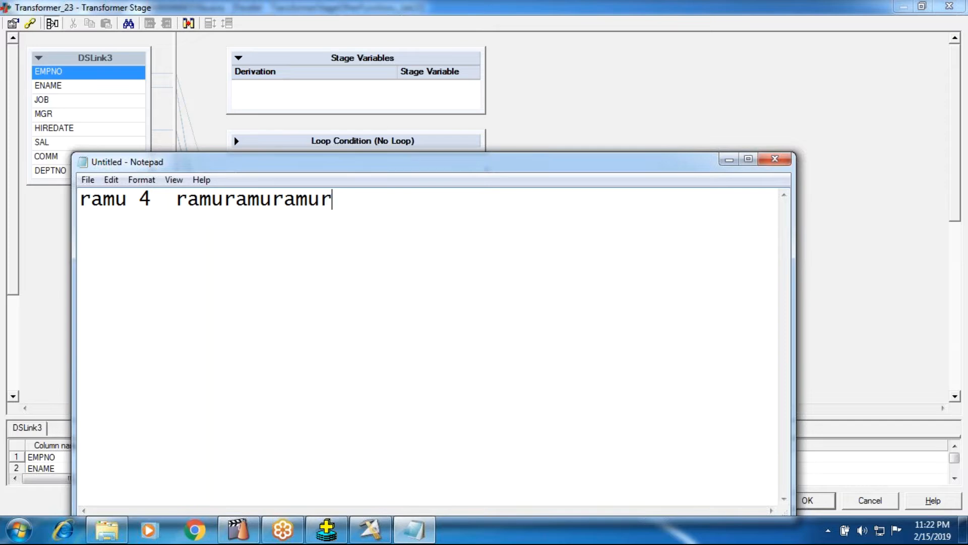
Step: Leave a blank line and write a five-letter sample name, the number 5, and the name once more
key("Return")
key("Return")
type("asj")
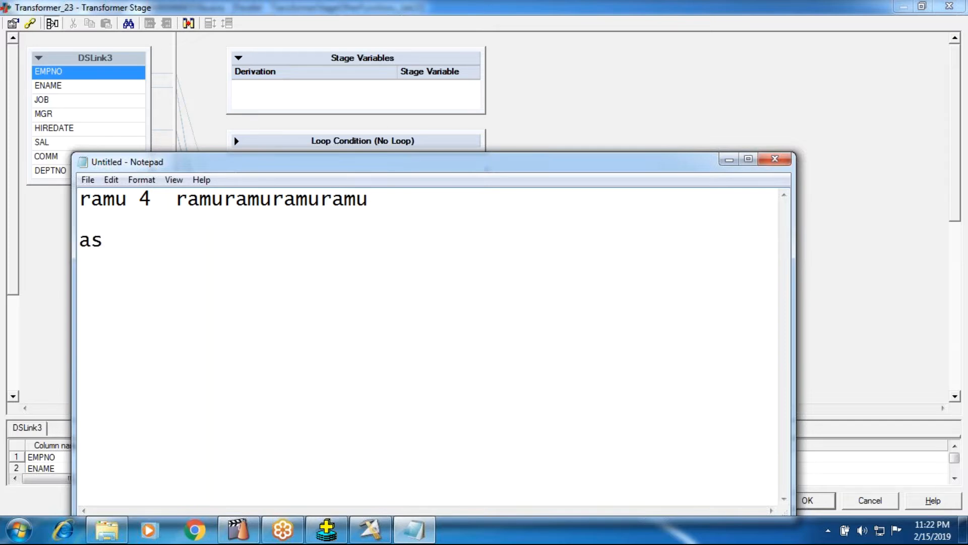
key("BackSpace")
type("hok 5 ashok")
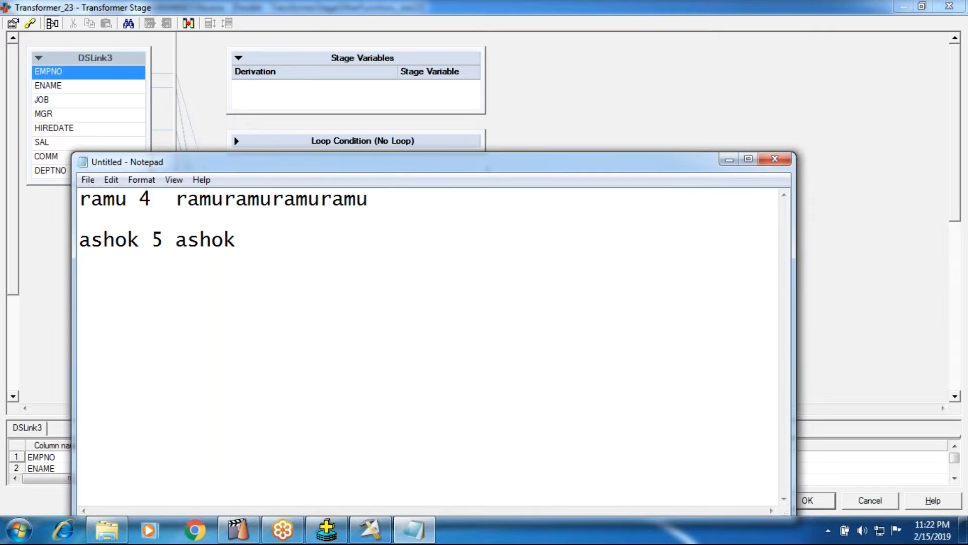
Step: Copy the sample name at the end of the second example and paste it until it repeats five times
key("shift+Left")
key("shift+Left")
key("shift+Left")
key("shift+Left")
key("shift+Left")
key("ctrl+c")
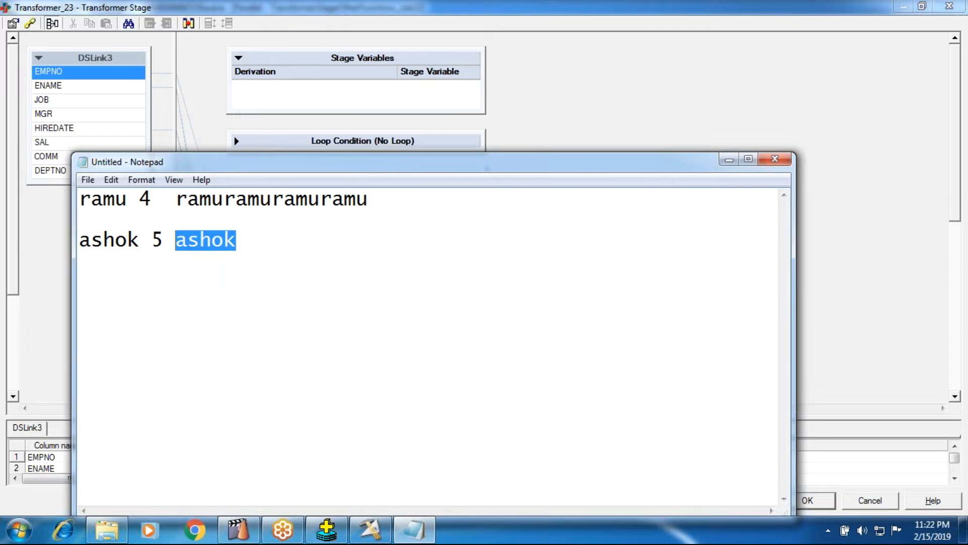
key("Left")
key("Right")
key("Right")
key("Right")
key("Right")
key("Right")
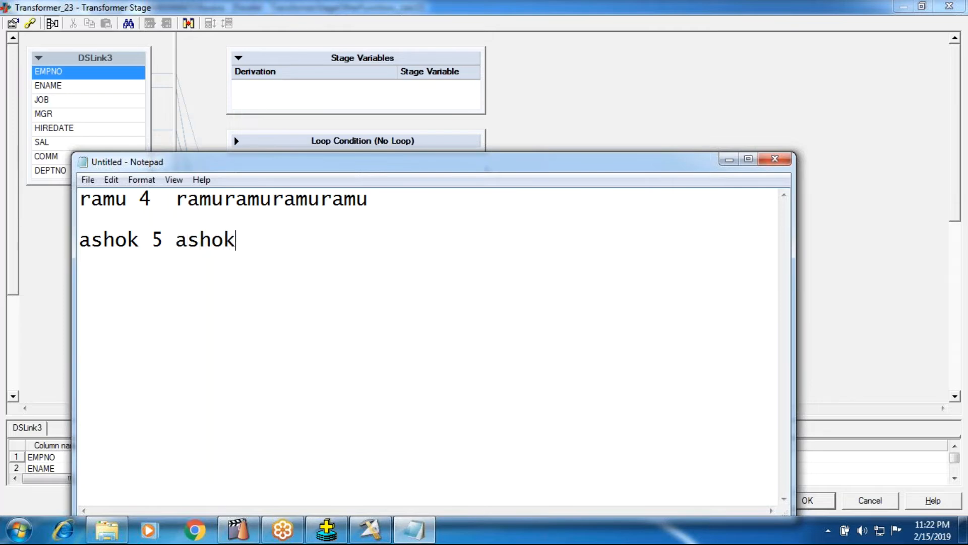
key("ctrl+v")
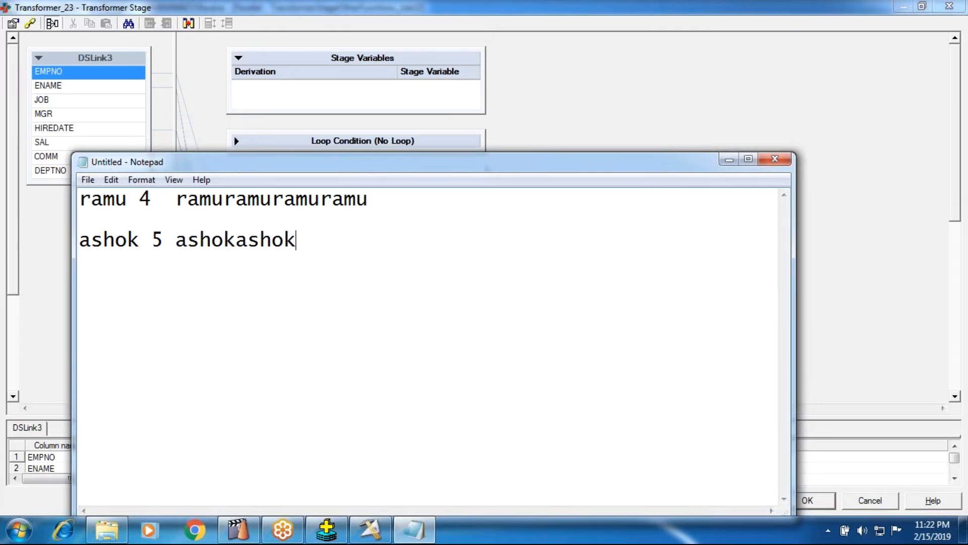
key("ctrl+v")
key("ctrl+v")
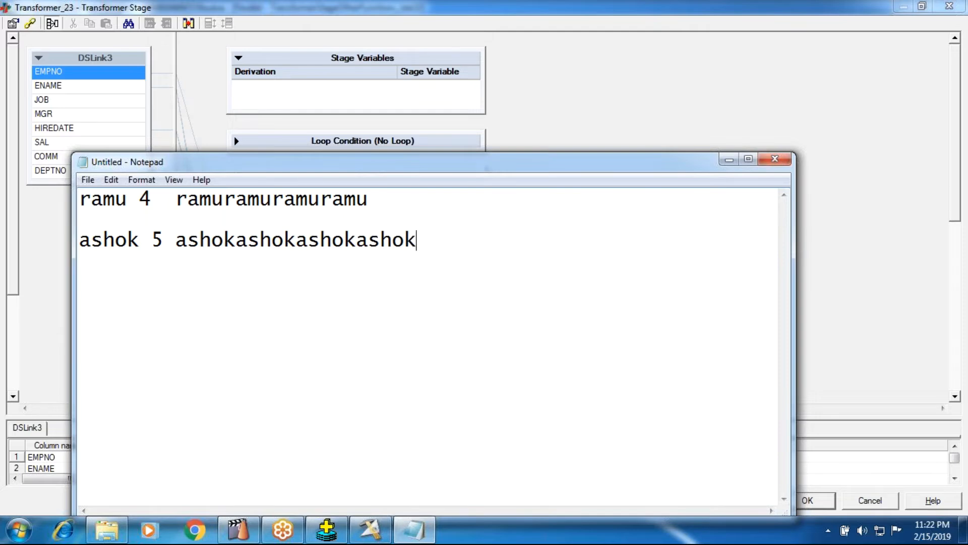
left_click(227, 241)
left_click(420, 243)
key("ctrl+v")
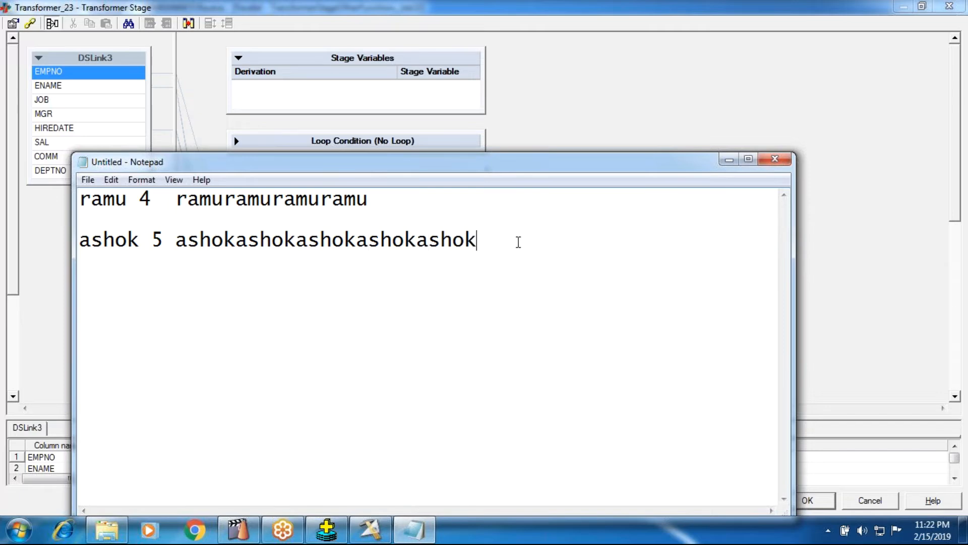
Step: Close the Notepad document without saving it and return to the Transformer stage editor
key("Return")
key("Return")
left_click(775, 160)
left_click(489, 269)
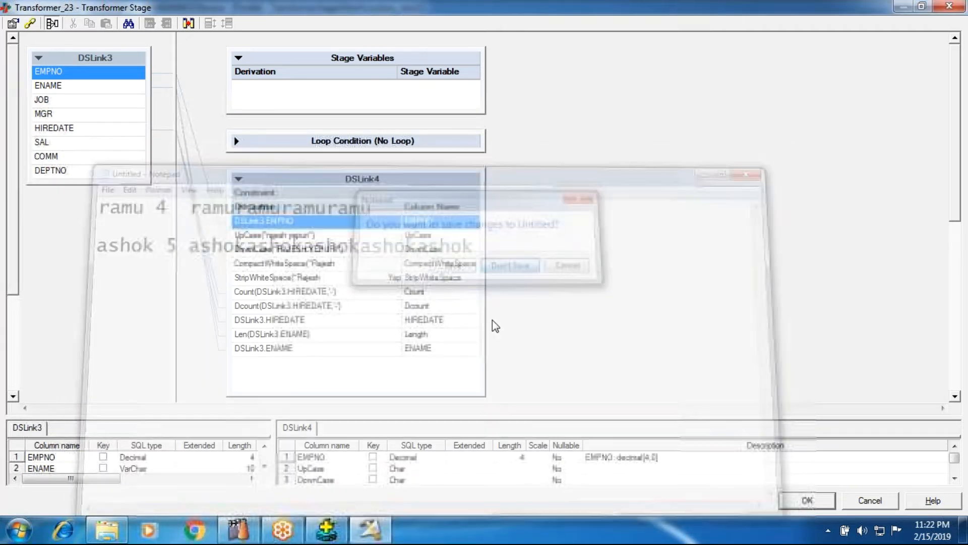
Step: Append a new column to DSLink4 and insert the Str string function as its derivation
right_click(329, 366)
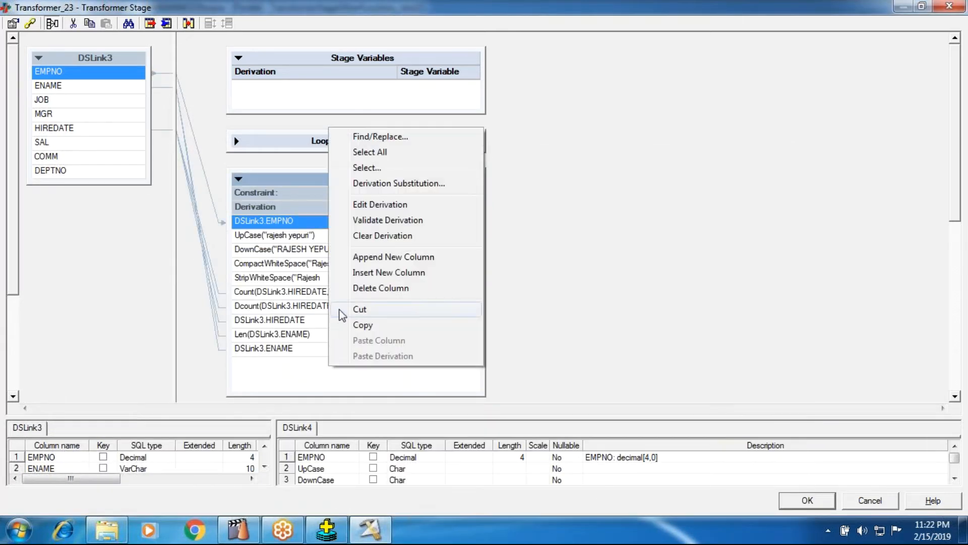
left_click(376, 256)
double_click(258, 369)
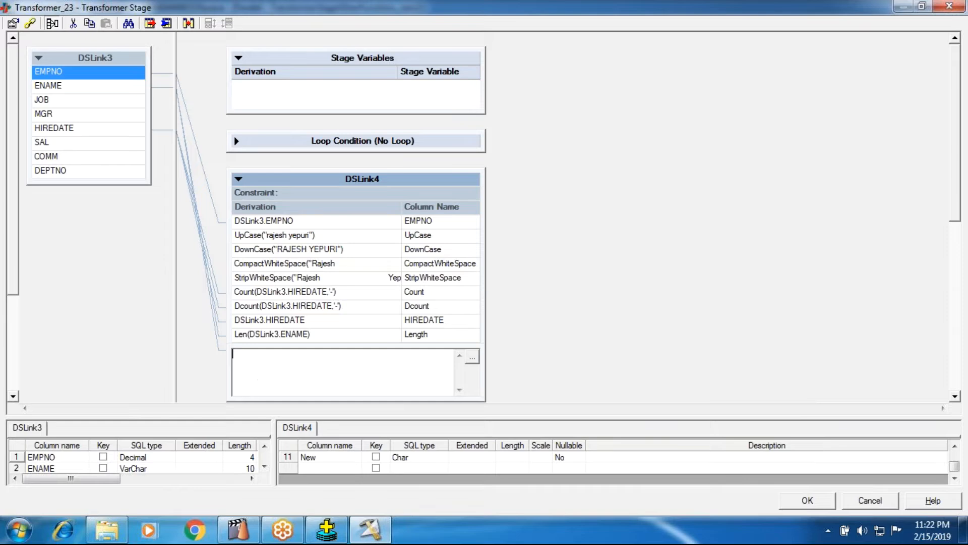
right_click(258, 368)
left_click(274, 320)
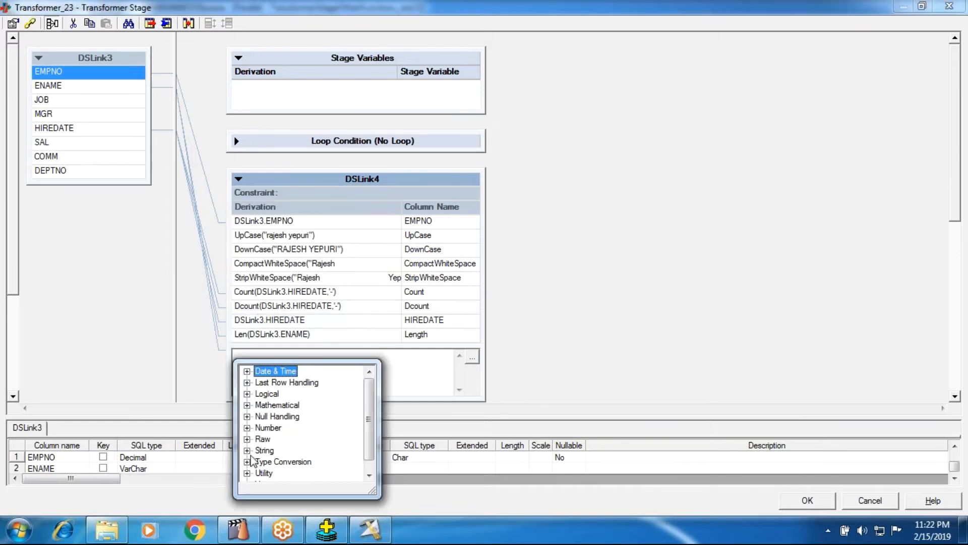
left_click(247, 452)
scroll(313, 455, "down", 6)
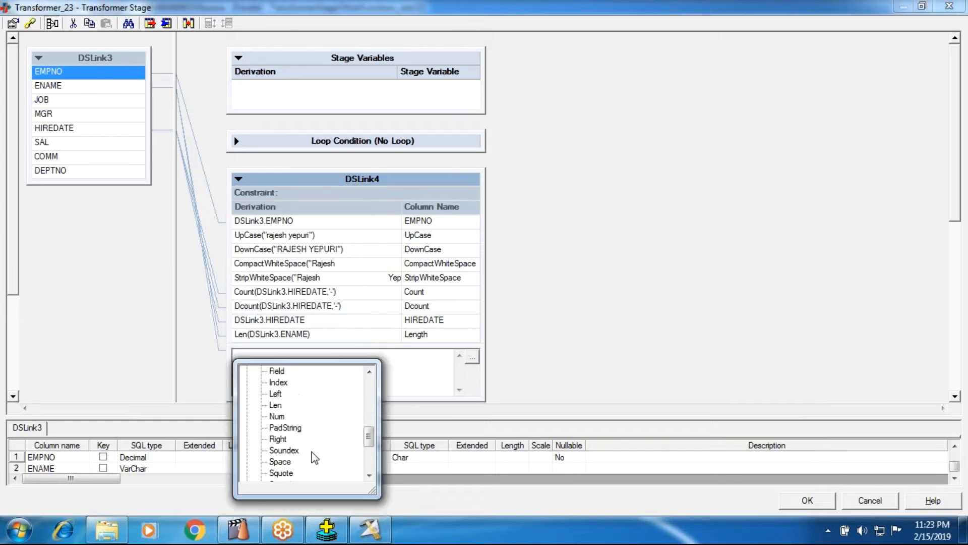
left_click(273, 451)
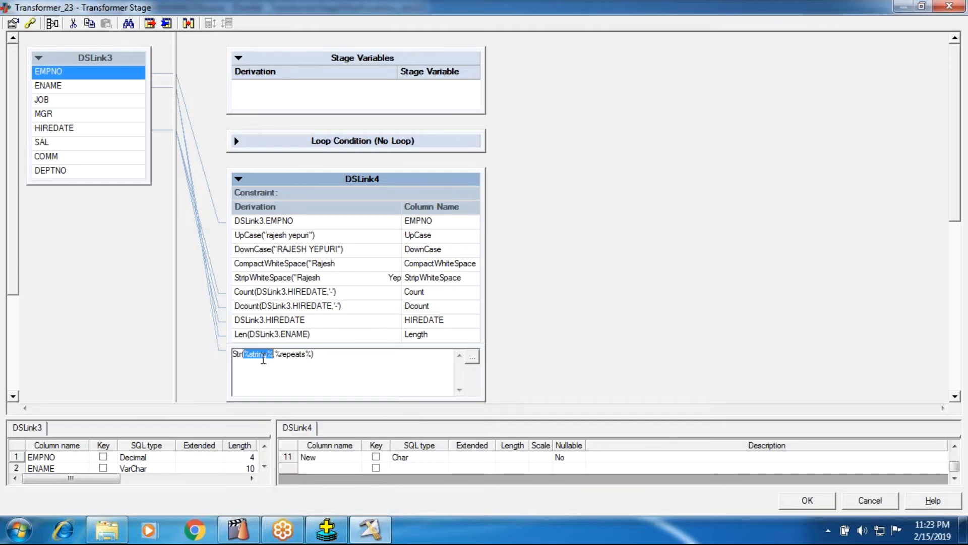
Step: Fill the string argument of the Str function with the input column DSLink3.ENAME
right_click(262, 359)
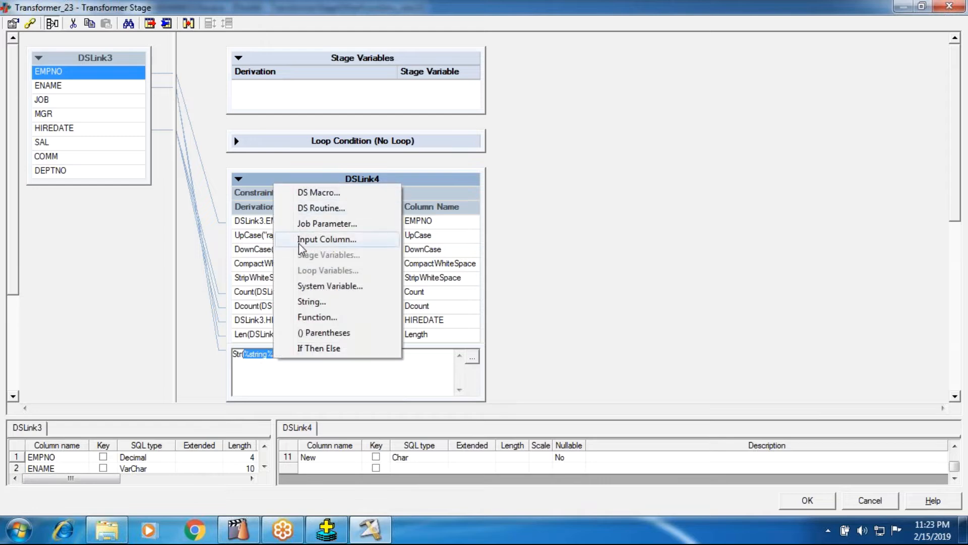
left_click(302, 243)
double_click(320, 418)
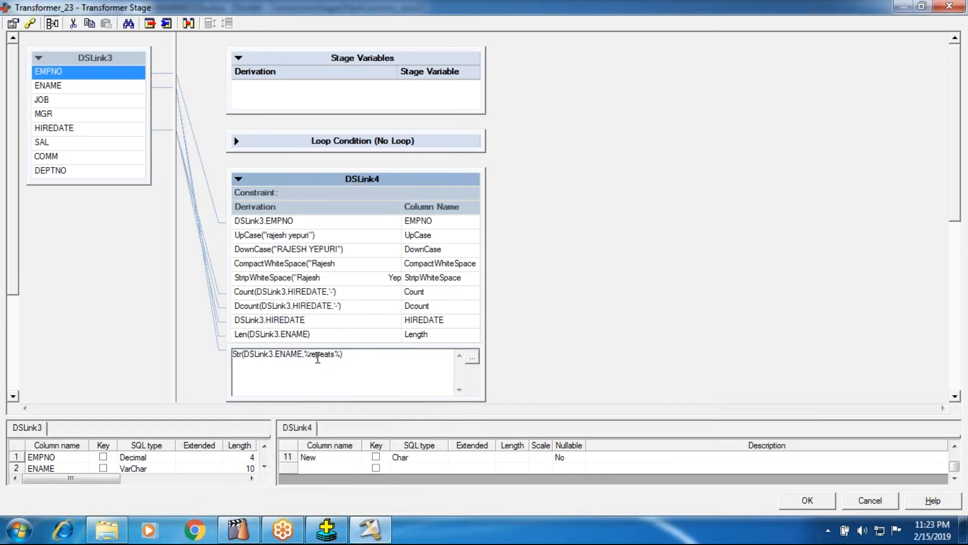
Step: Copy the Length column's derivation Len(DSLink3.ENAME) and use it as the repeats argument of the Str function
double_click(320, 337)
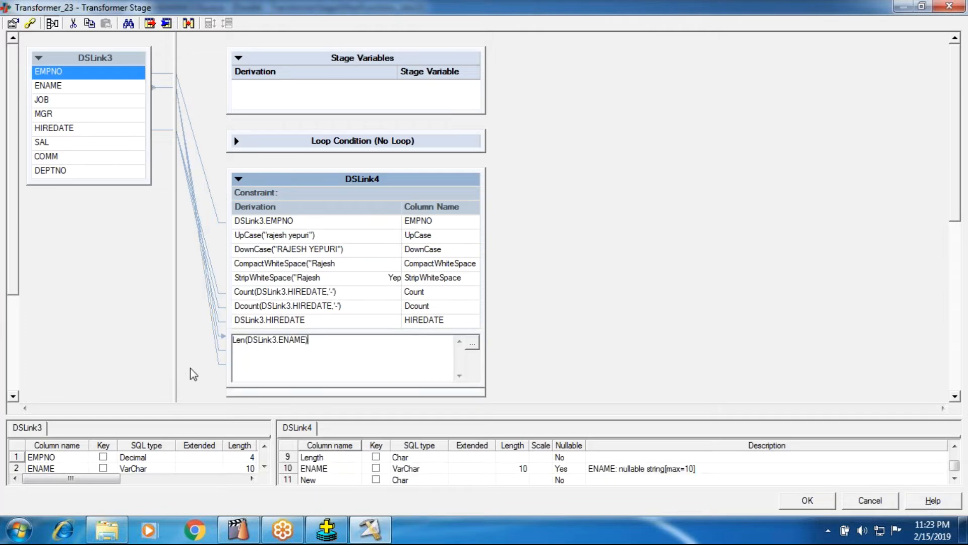
left_click_drag(309, 345, 177, 325)
key("ctrl+c")
left_click(592, 295)
double_click(348, 362)
double_click(323, 355)
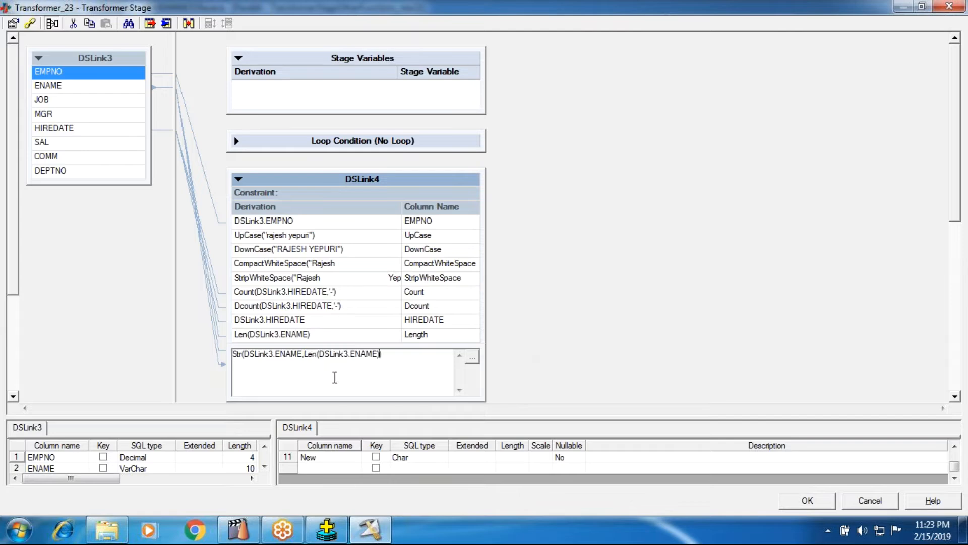
key("ctrl+v")
left_click(593, 315)
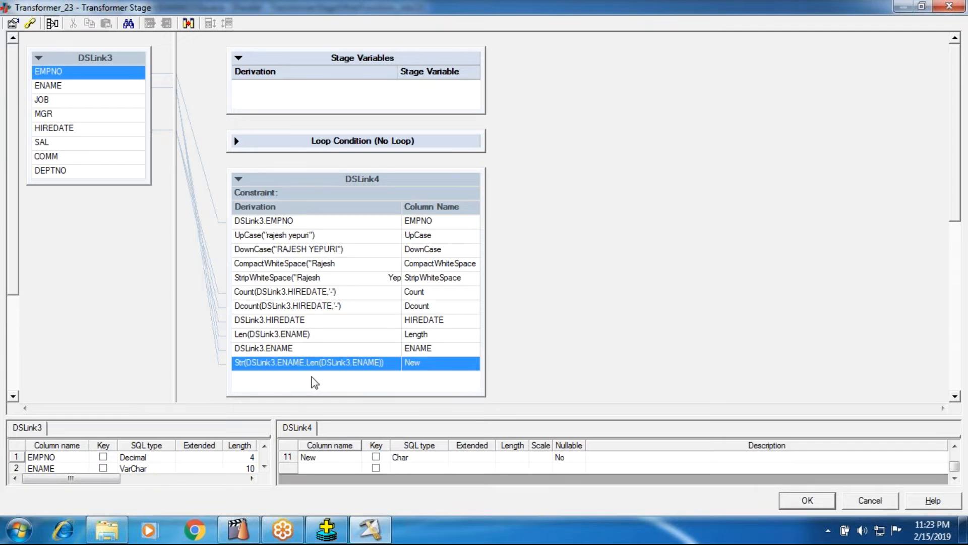
Step: Accept the Transformer stage changes, then compile and run the job
left_click(807, 499)
left_click(296, 69)
left_click(450, 288)
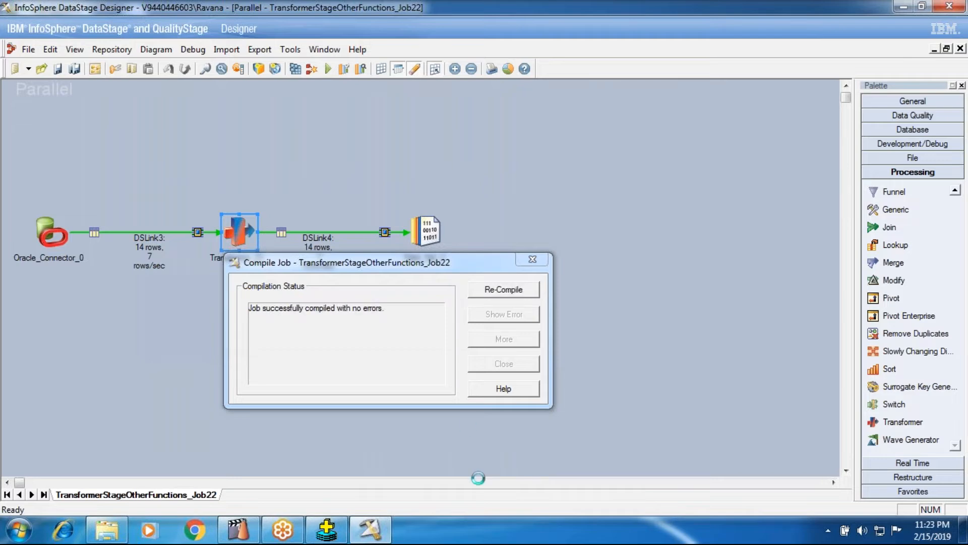
left_click(487, 363)
left_click(328, 69)
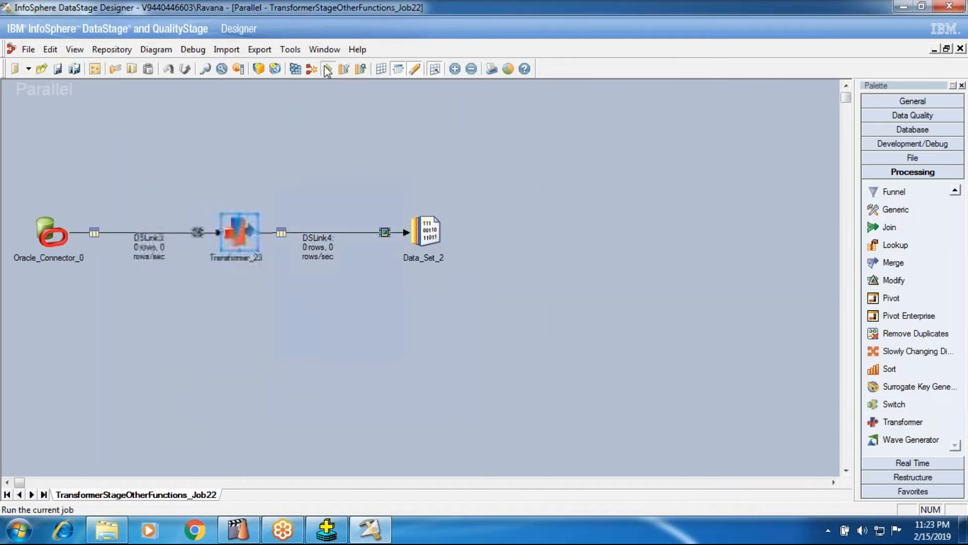
left_click(214, 298)
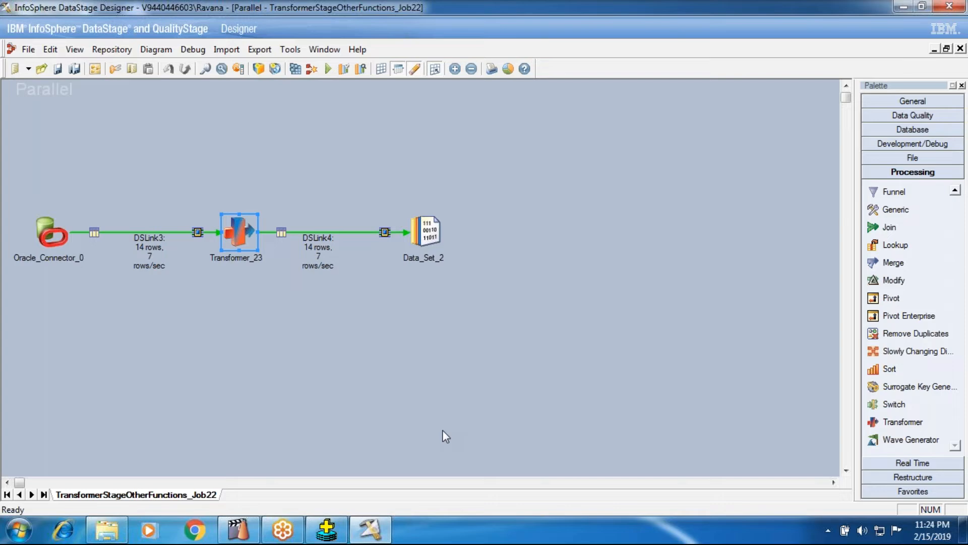
Step: View the data of Data_Set_2, widen the New column to compare its repeated names with ENAME, and close the data browser
right_click(431, 240)
left_click(456, 284)
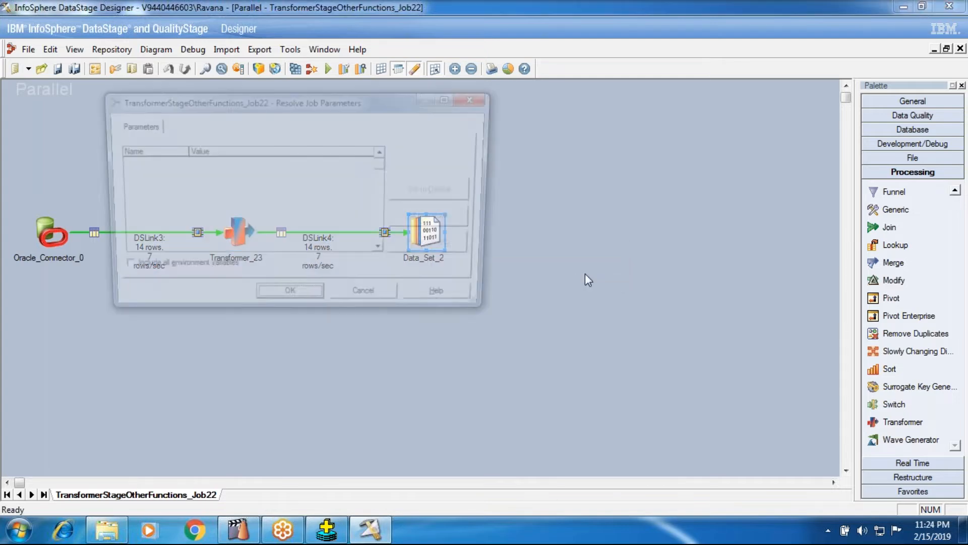
left_click(295, 308)
left_click(611, 228)
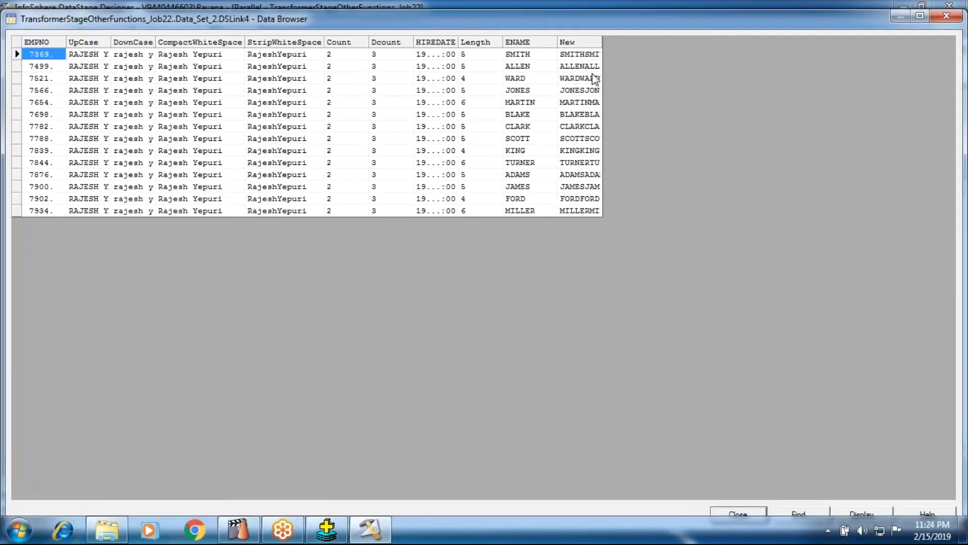
left_click_drag(602, 41, 938, 41)
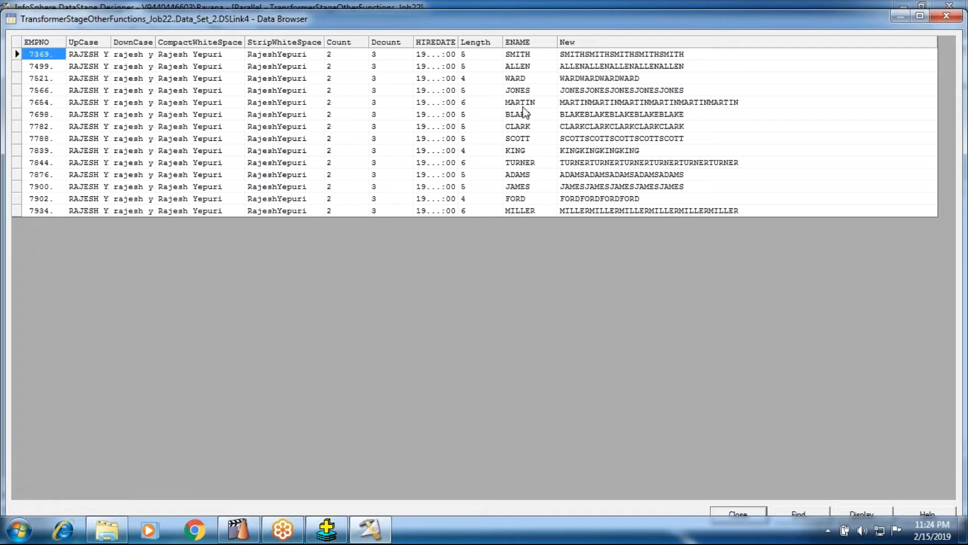
left_click(603, 102)
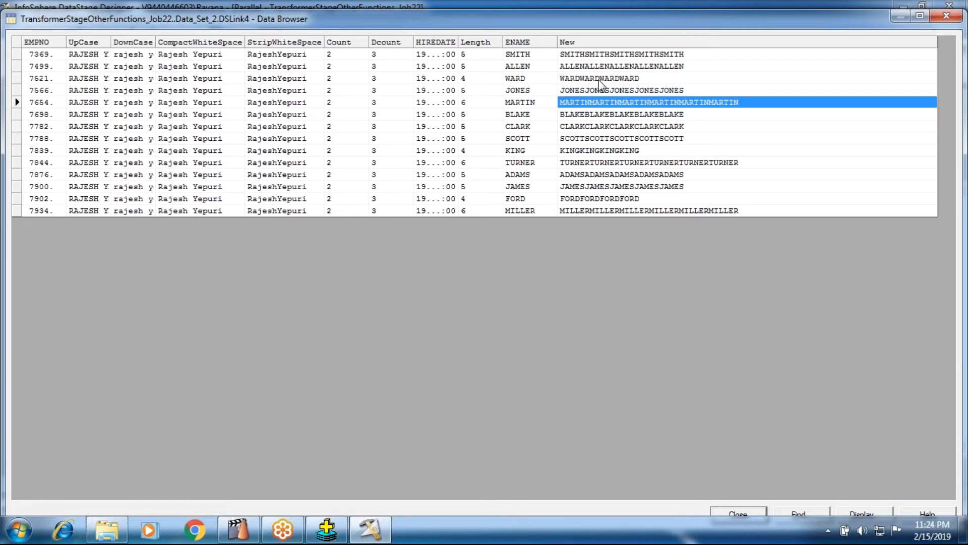
left_click(738, 511)
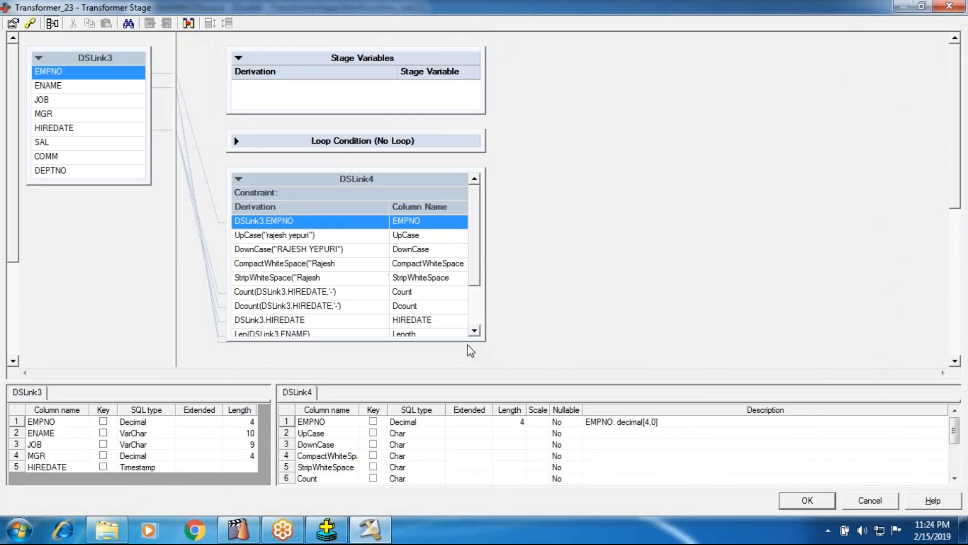
Step: Reopen the Transformer stage editor and enlarge the DSLink4 table so empty space remains below its last column
left_click_drag(453, 354, 453, 375)
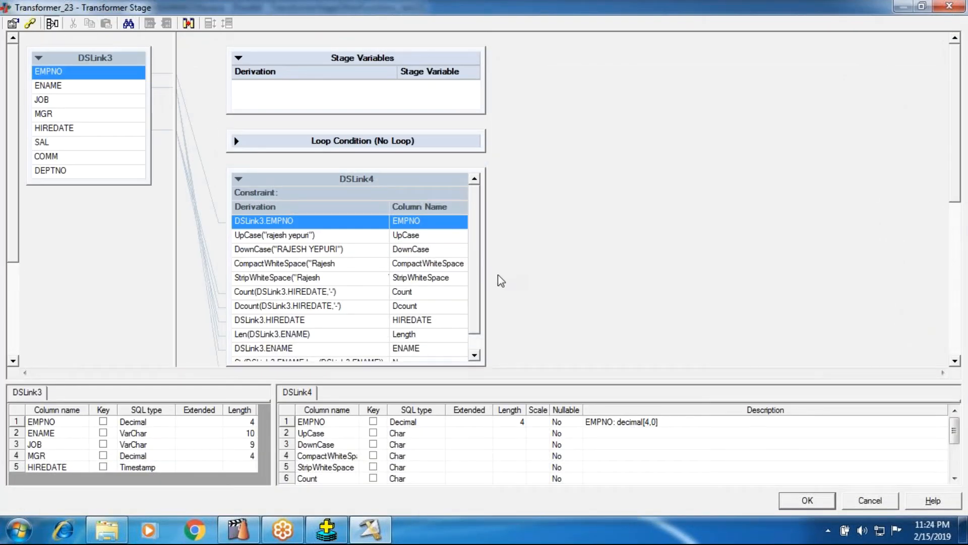
scroll(473, 298, "down", 1)
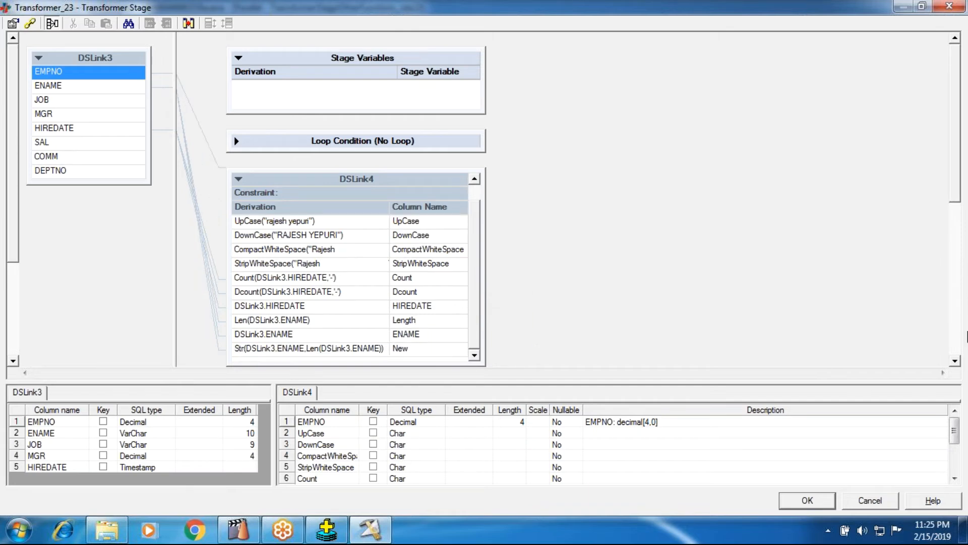
left_click(955, 360)
left_click(955, 361)
left_click(954, 360)
left_click(955, 361)
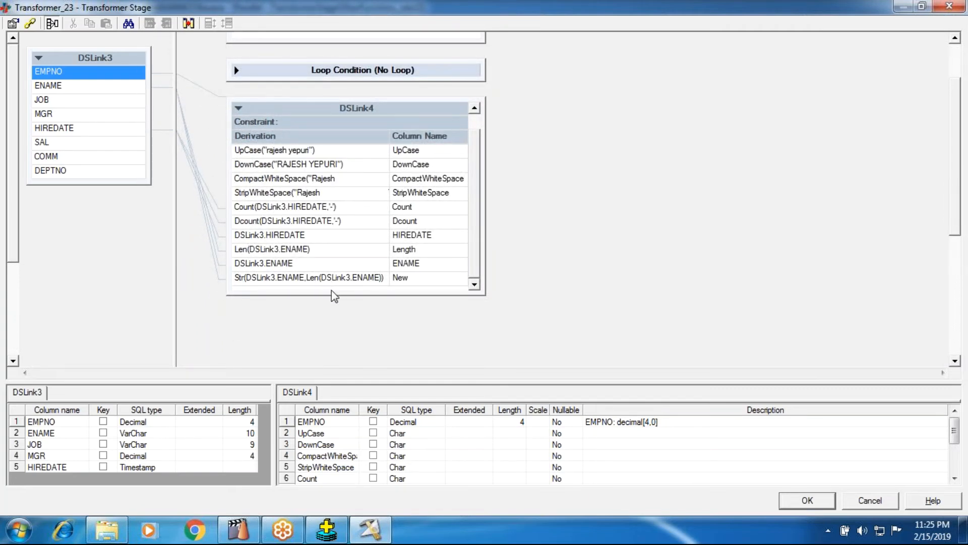
left_click_drag(334, 294, 311, 366)
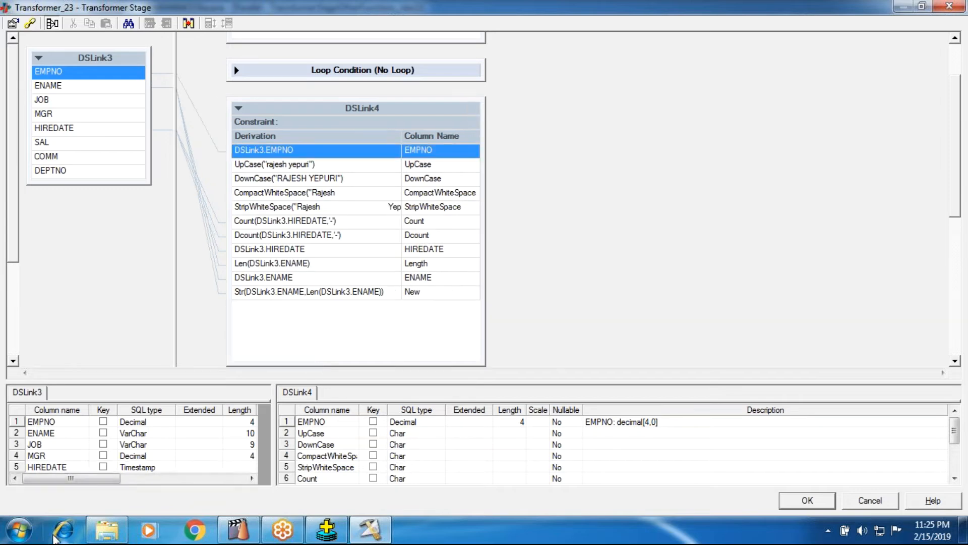
Step: Open a new Notepad document and write a sample e-mail address on its first line
left_click(20, 529)
left_click(50, 225)
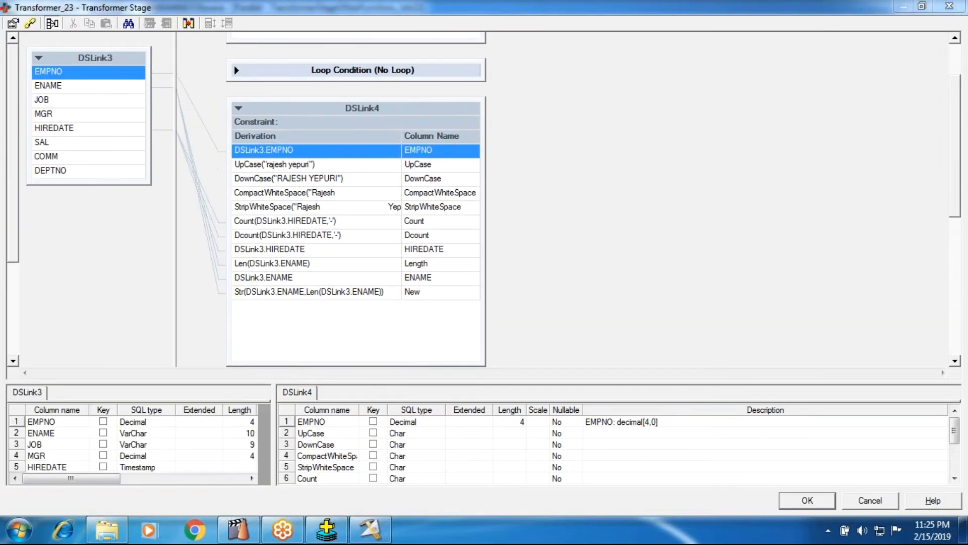
type("field")
key("BackSpace")
key("BackSpace")
key("BackSpace")
key("BackSpace")
key("BackSpace")
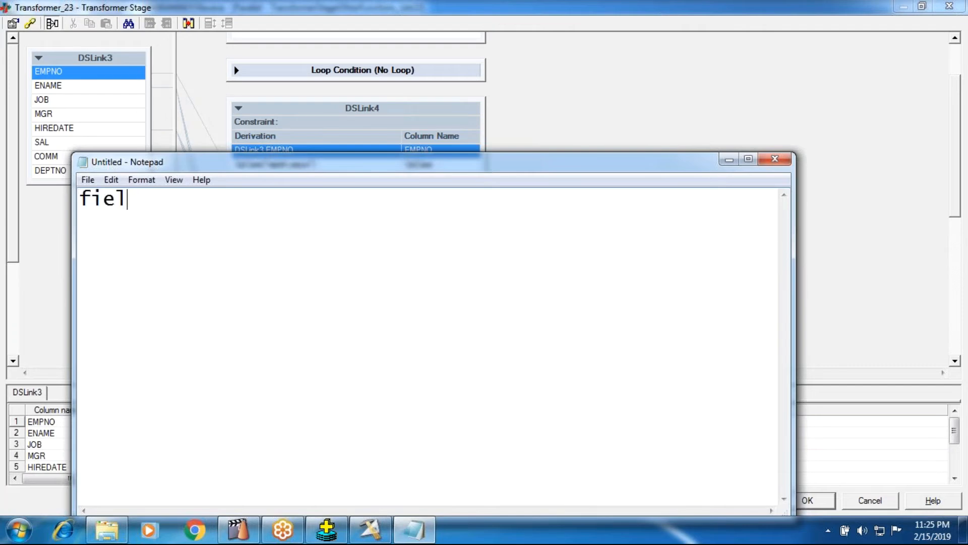
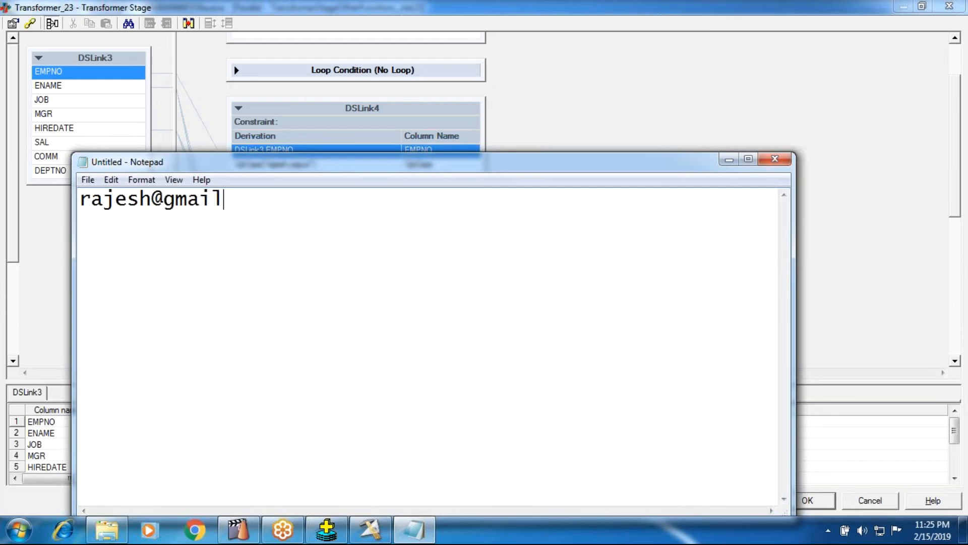
Step: Highlight the whole sample e-mail address, its @ delimiter, and the domain part after it
left_click_drag(302, 201, 10, 181)
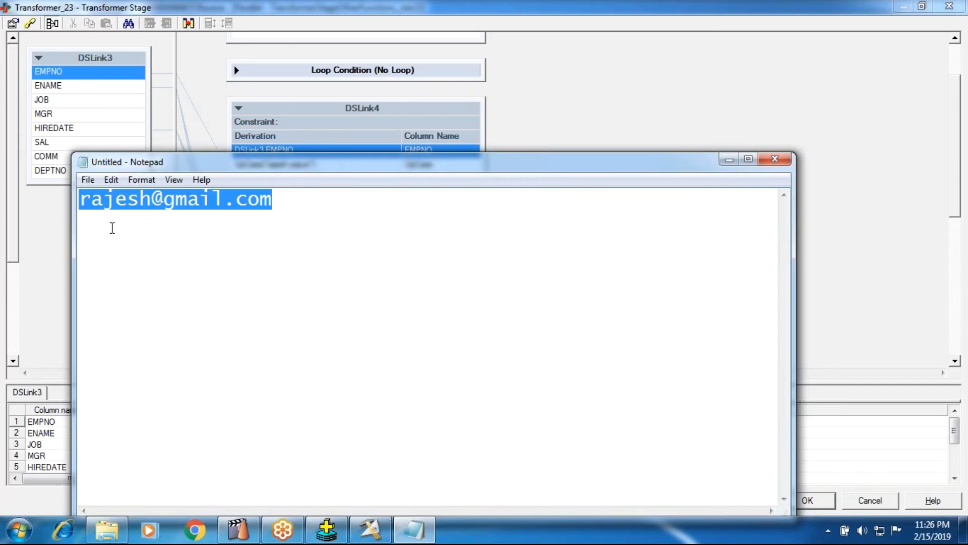
left_click(112, 228)
double_click(157, 199)
left_click(156, 227)
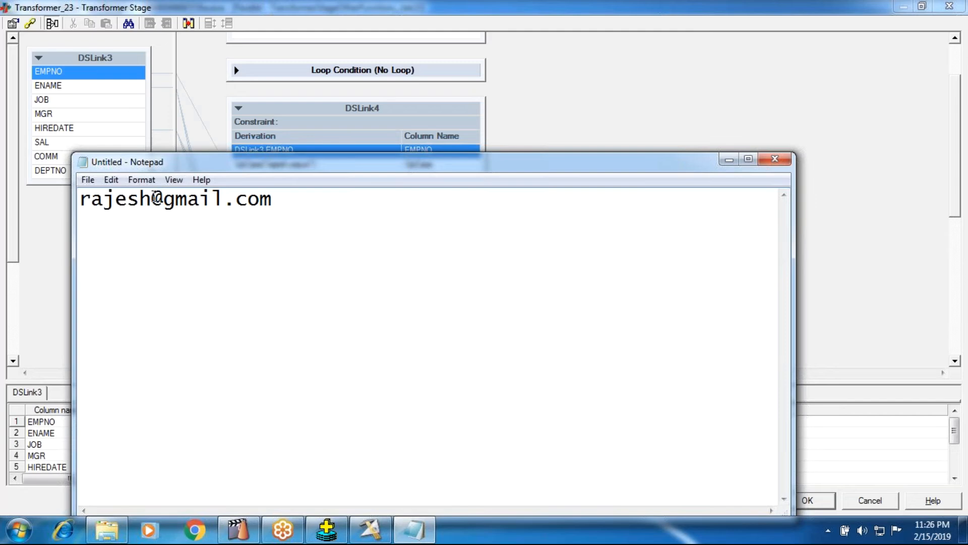
left_click_drag(152, 199, 279, 207)
left_click(167, 256)
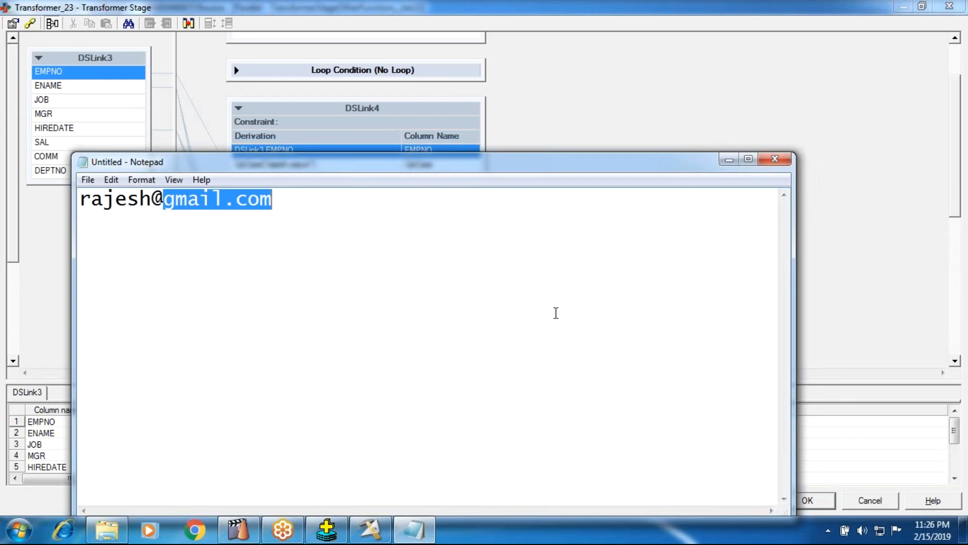
left_click(321, 201)
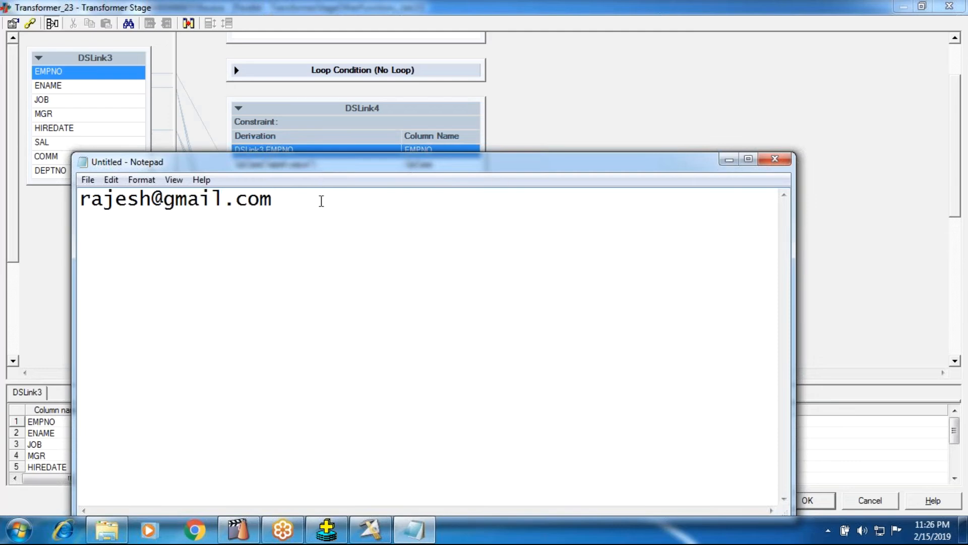
Step: Leave a blank line, write "feild" below the sample address, and return to the Transformer stage editor
key("Return")
key("Return")
type("feilds")
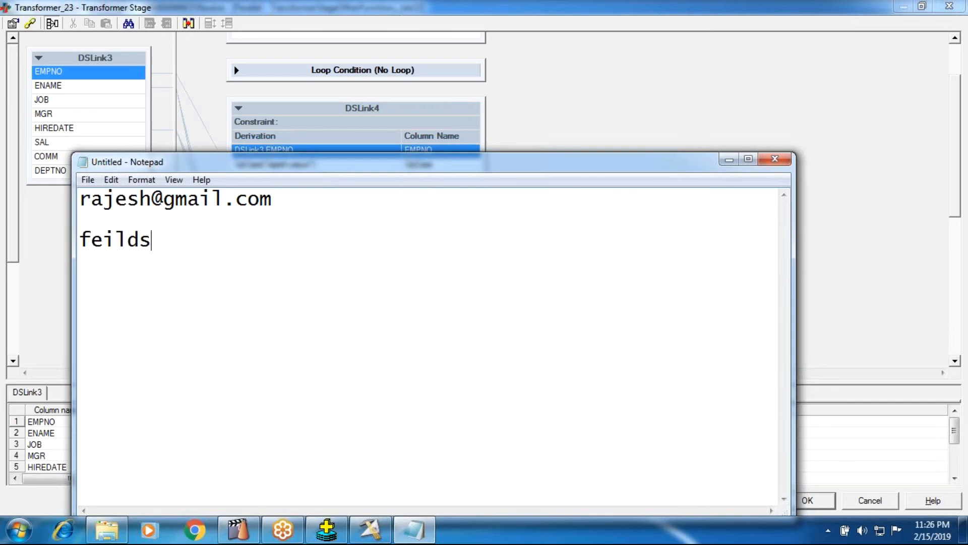
key("BackSpace")
key("Return")
left_click(801, 157)
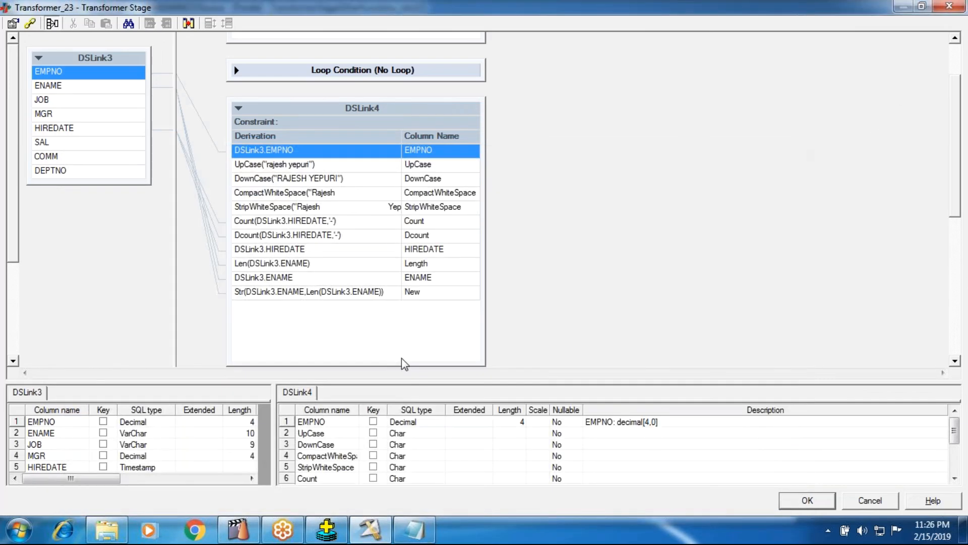
Step: Append a new column to DSLink4 and insert the Field string function as its derivation
right_click(356, 334)
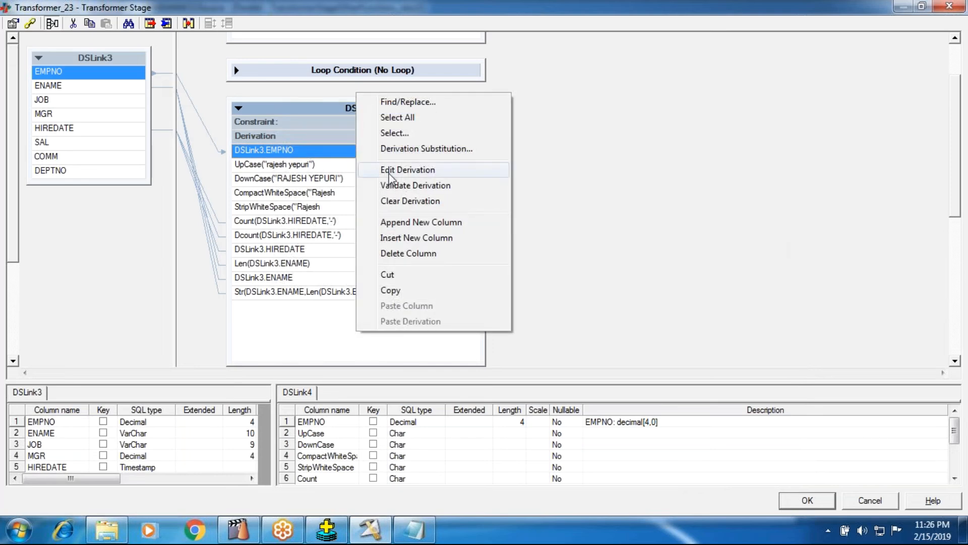
left_click(388, 222)
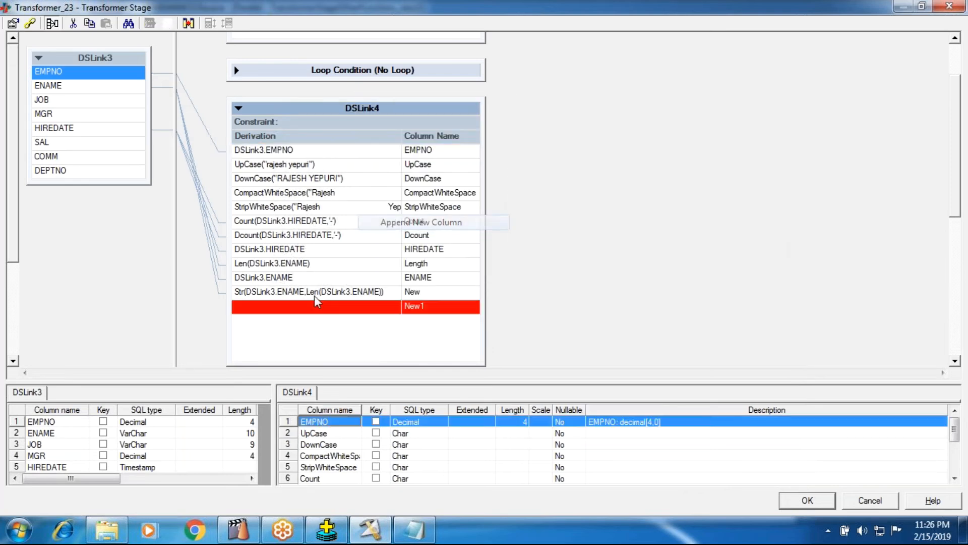
double_click(271, 313)
right_click(263, 319)
left_click(273, 450)
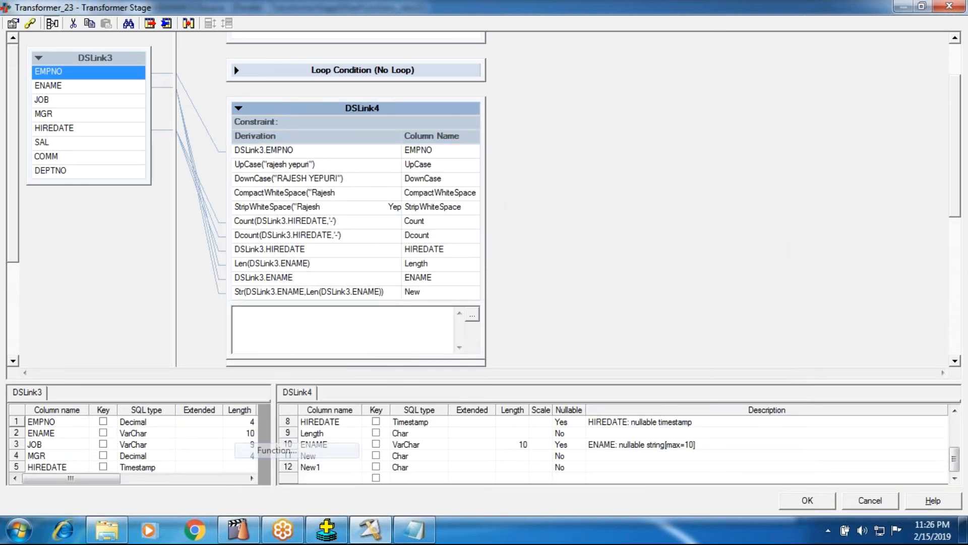
left_click(247, 410)
scroll(260, 408, "down", 3)
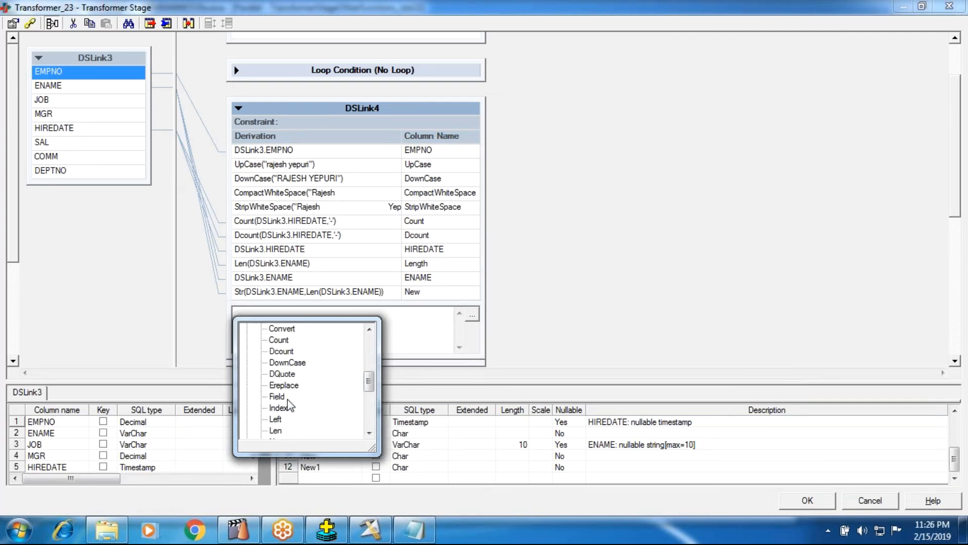
double_click(277, 396)
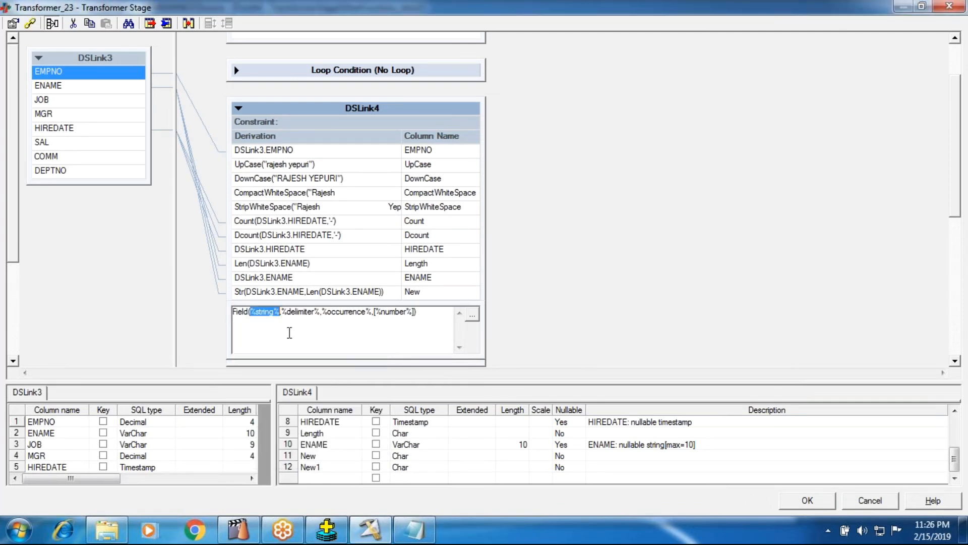
Step: Set the Field function's string to DSLink3.HIREDATE, its delimiter to '-' and its occurrence to 2
right_click(280, 318)
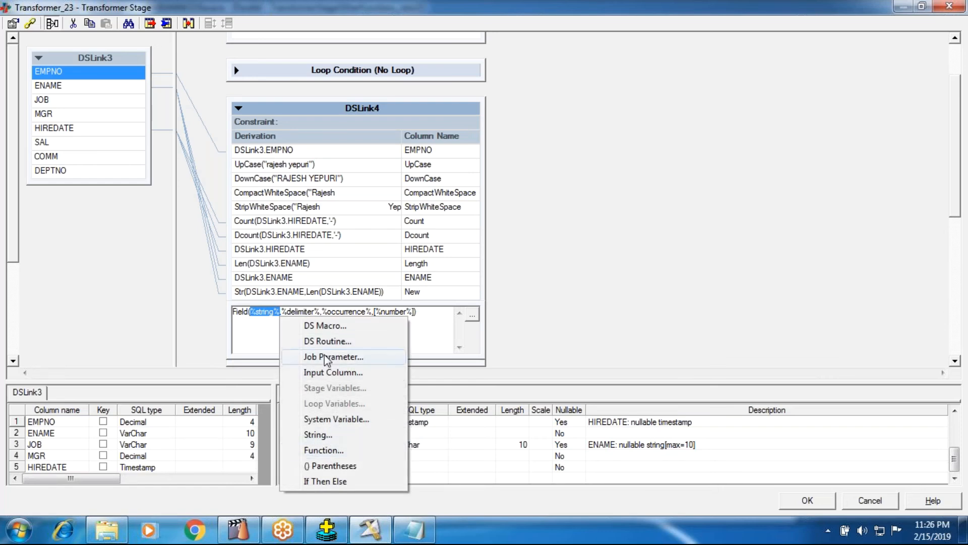
left_click(325, 377)
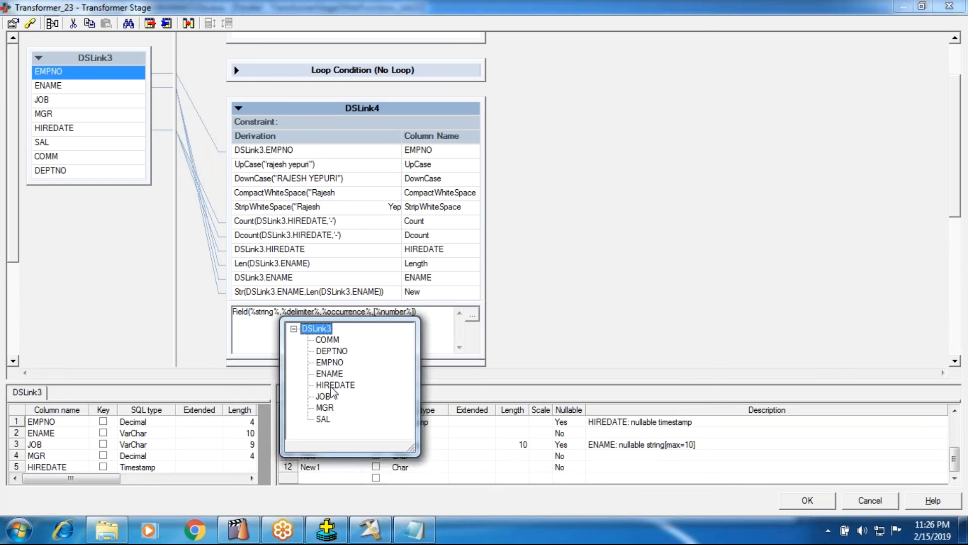
left_click(327, 384)
double_click(331, 313)
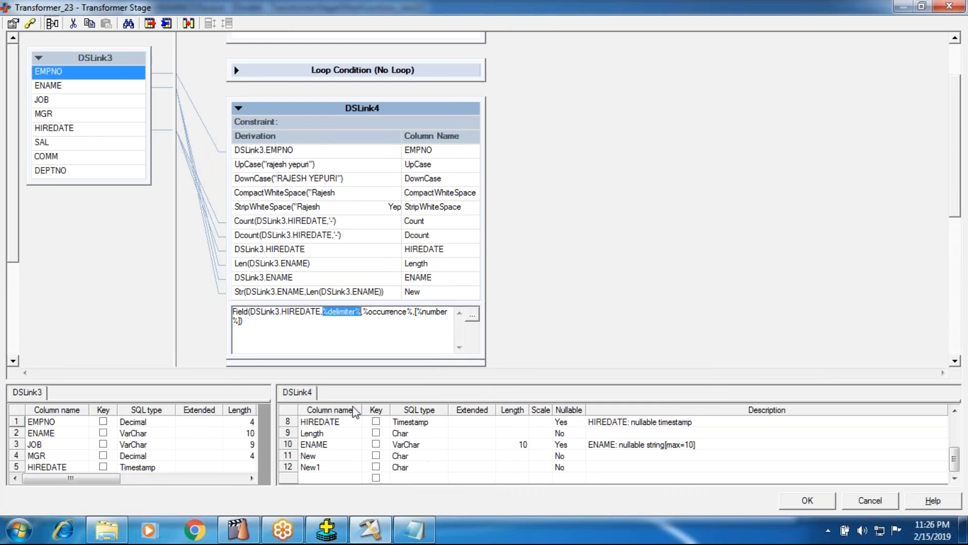
type("'-'")
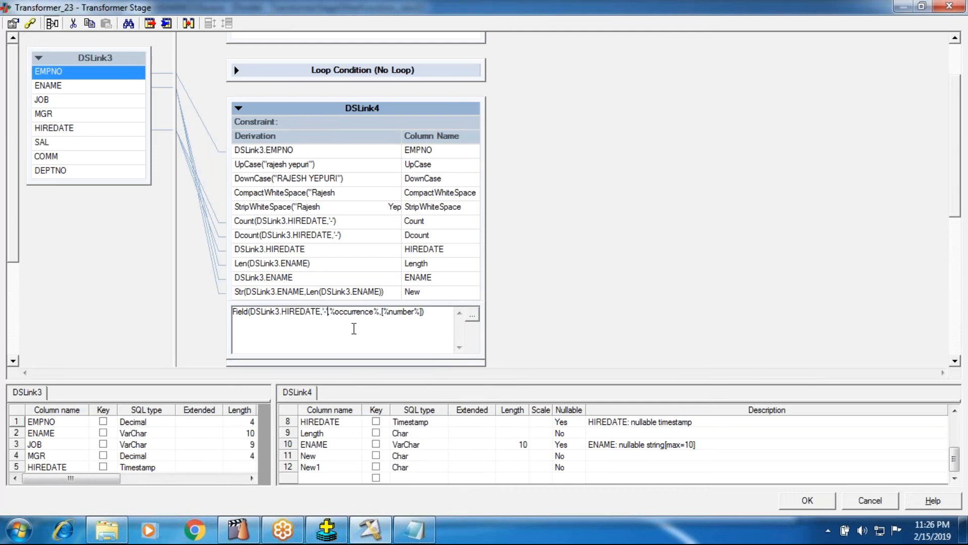
double_click(353, 313)
type("2")
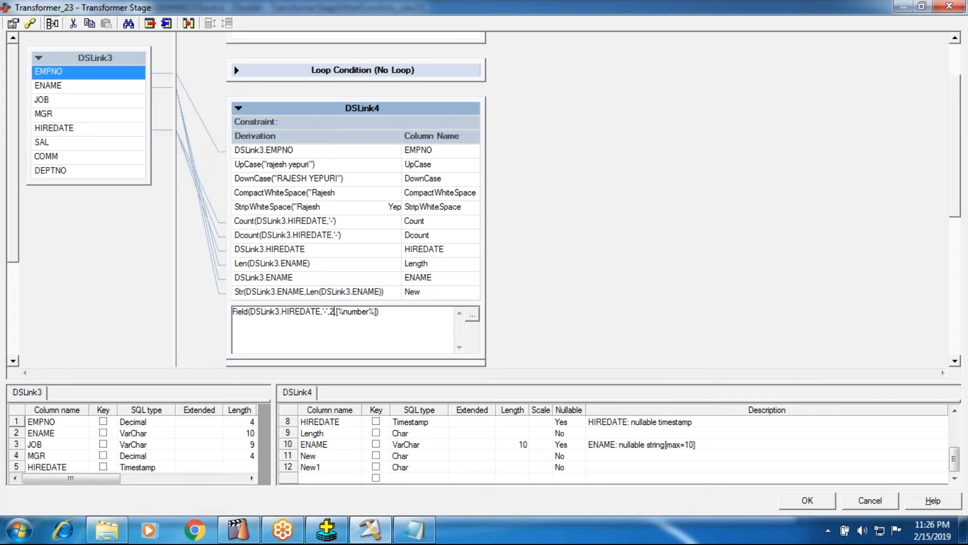
Step: Remove the optional number argument so the derivation reads Field(DSLink3.HIREDATE,'-',2), and commit it
key("Delete")
key("Delete")
key("Delete")
key("Delete")
key("Delete")
key("Delete")
key("Delete")
key("Delete")
key("Delete")
key("Delete")
key("Delete")
key("Return")
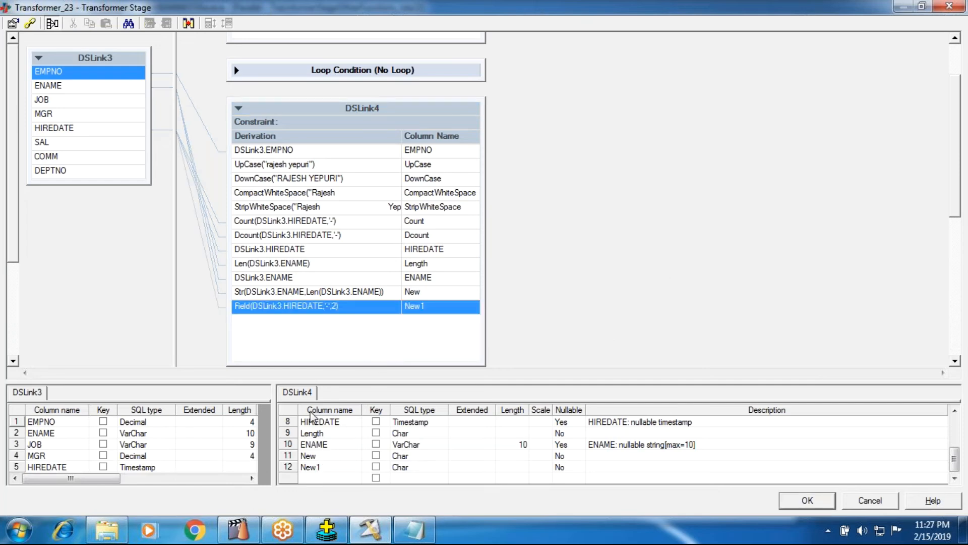
Step: Copy the function name from the new derivation and use it to rename the New1 output column as Field
double_click(244, 306)
left_click_drag(246, 311, 223, 307)
key("Right")
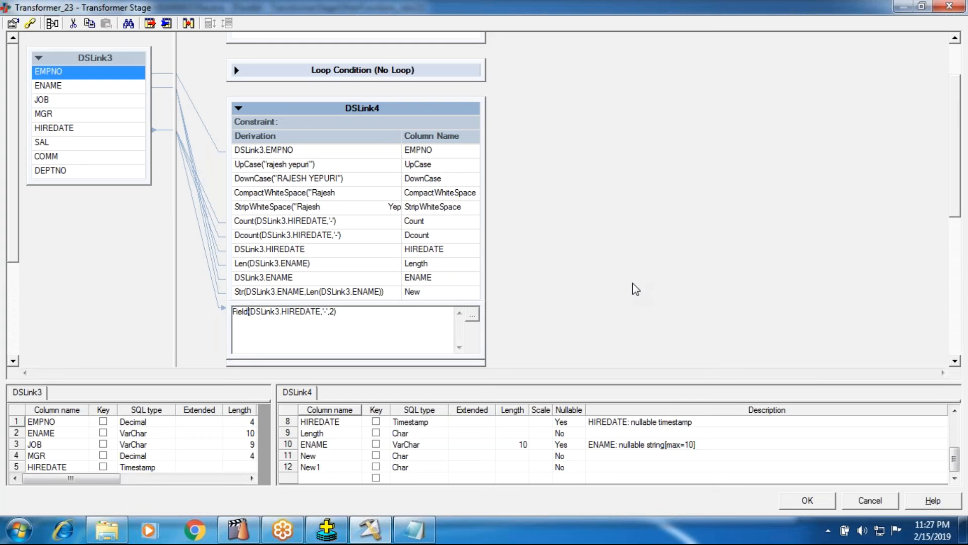
key("shift+Home")
key("ctrl+c")
left_click(645, 278)
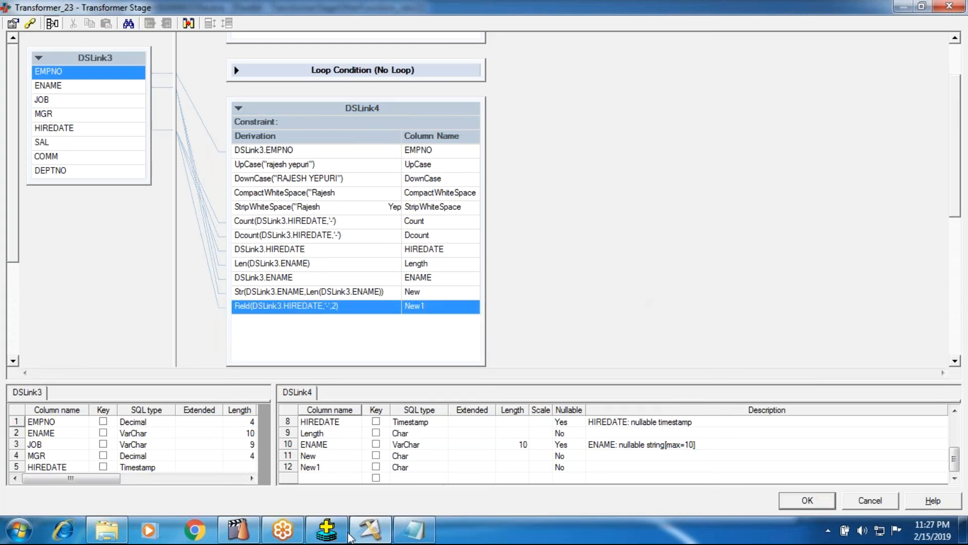
double_click(323, 466)
key("ctrl+v")
key("Return")
Step: Rename the New output column as Str and accept the Transformer stage changes
double_click(309, 455)
type("D")
key("BackSpace")
type("Str")
key("Return")
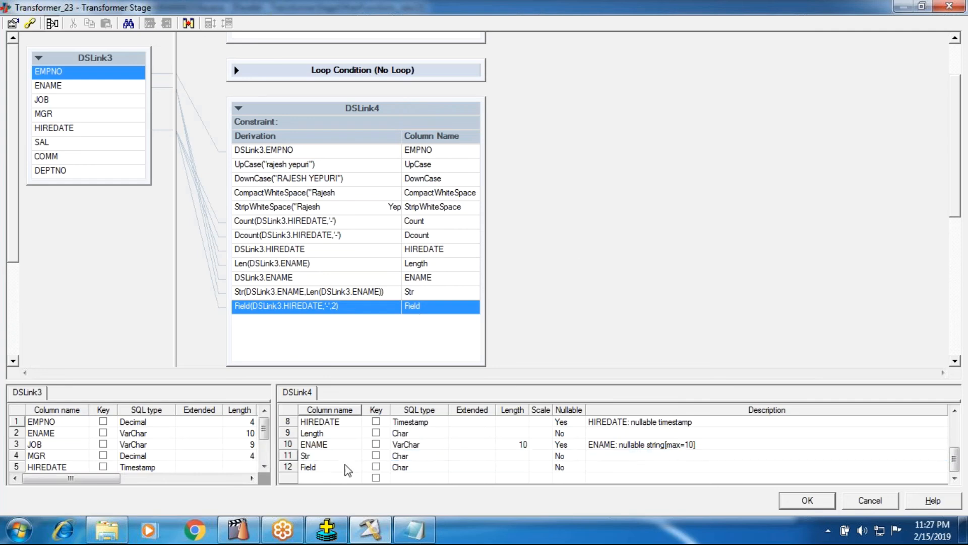
left_click(800, 505)
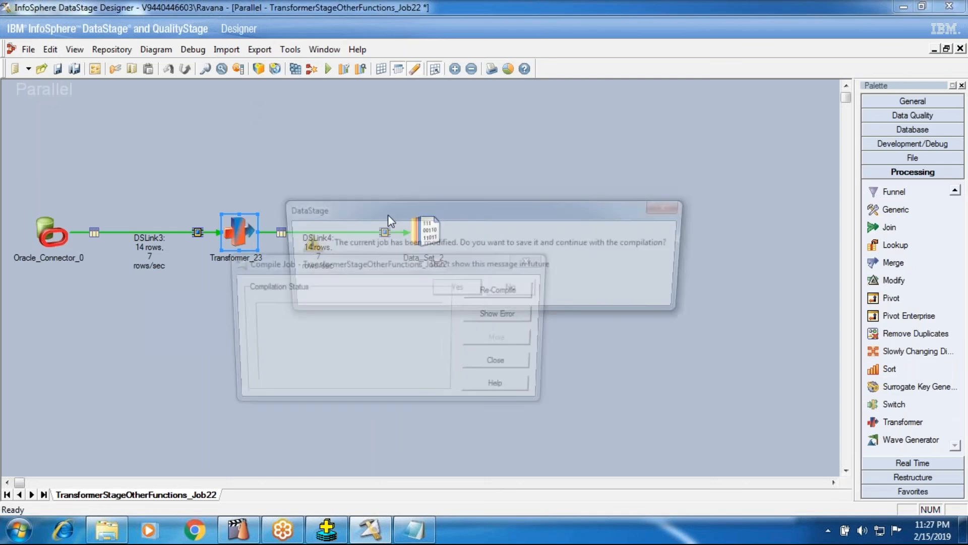
Step: Compile the TransformerStageOtherFunctions_Job22 job and run it
left_click(455, 287)
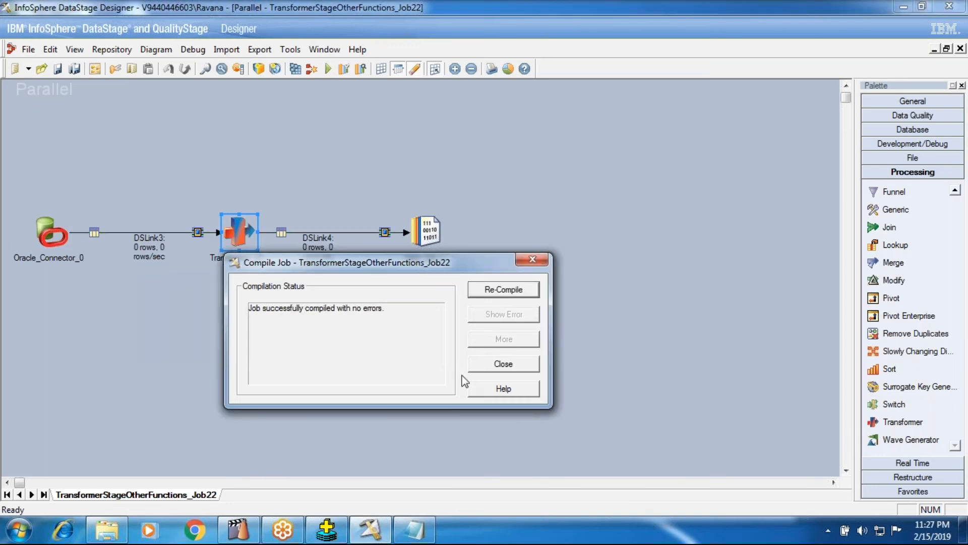
left_click(473, 360)
left_click(329, 68)
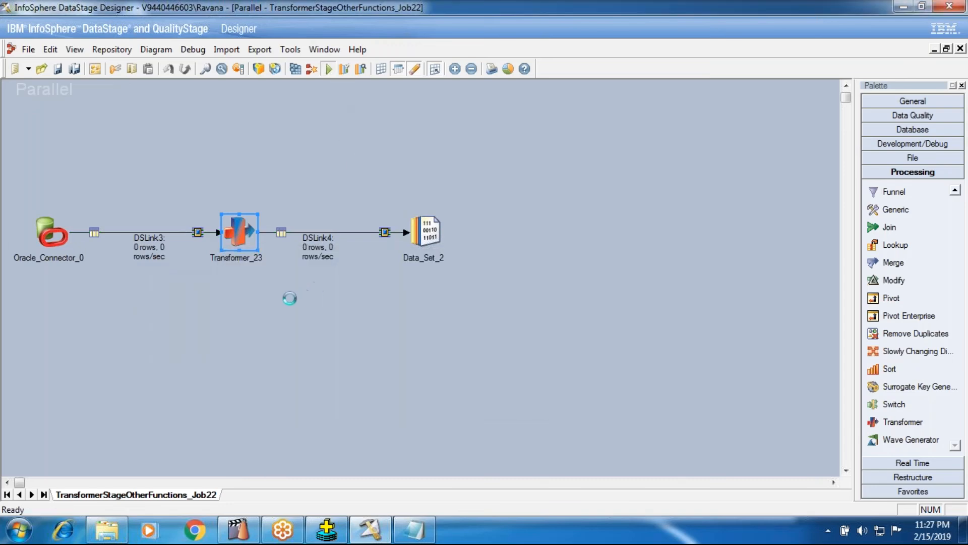
key("Return")
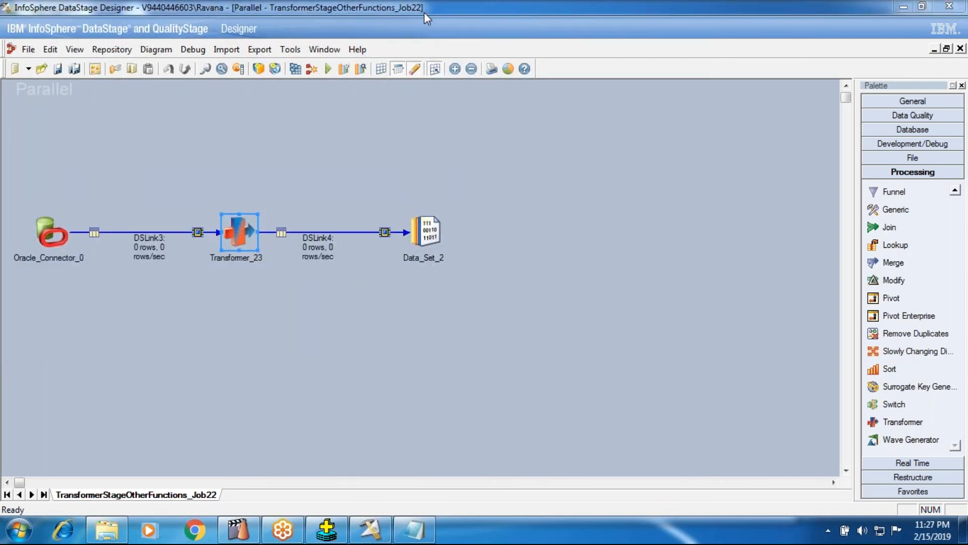
Step: Switch to Oracle SQL*Plus and highlight the day and month parts of the HIREDATE values in the emp listing
left_click(326, 530)
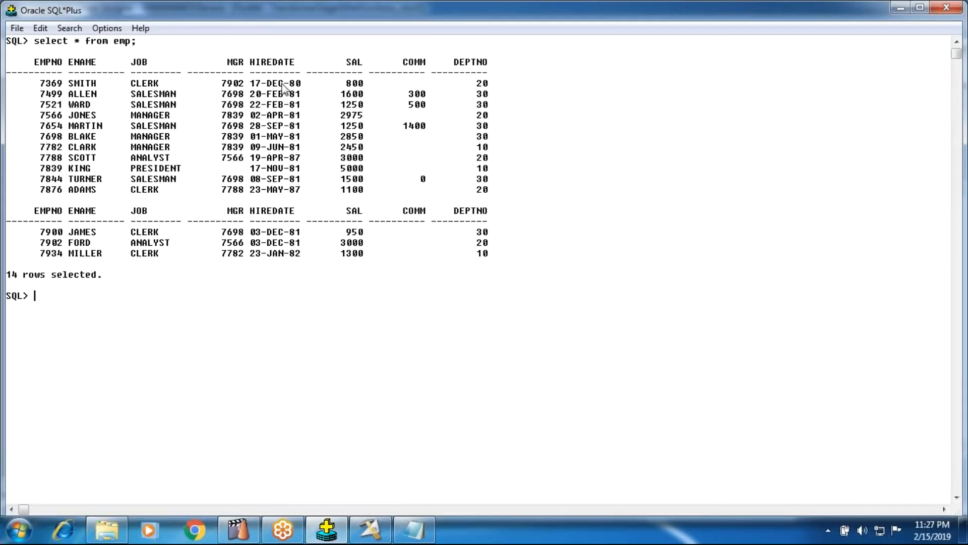
left_click_drag(278, 84, 290, 87)
left_click(267, 82)
left_click_drag(267, 82, 283, 217)
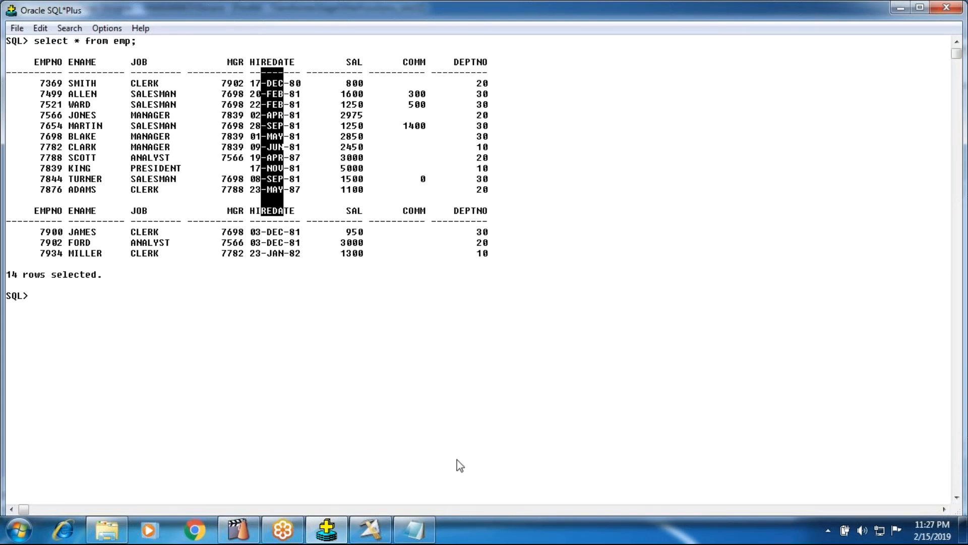
left_click_drag(249, 83, 277, 222)
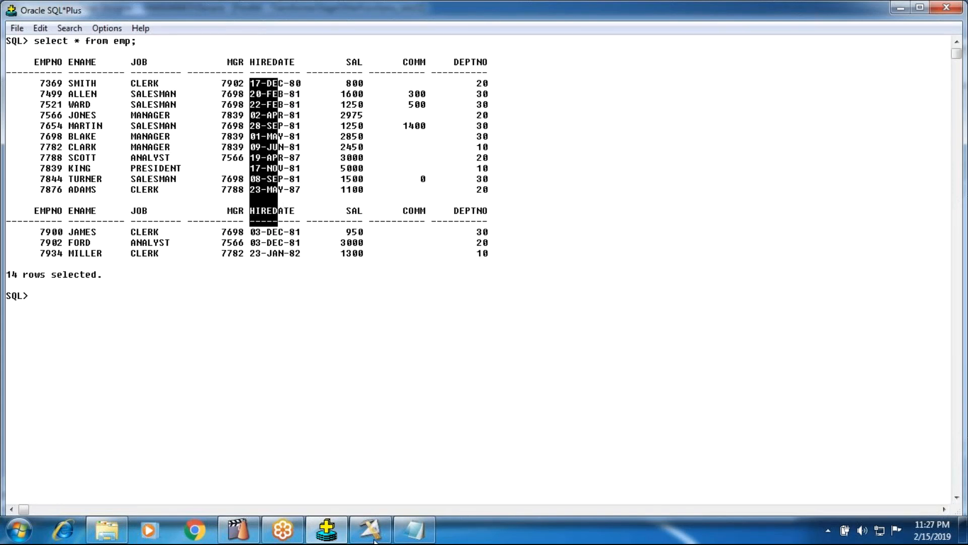
Step: Return to DataStage Designer and view the data of Data_Set_2 with 100 rows to display
left_click(371, 530)
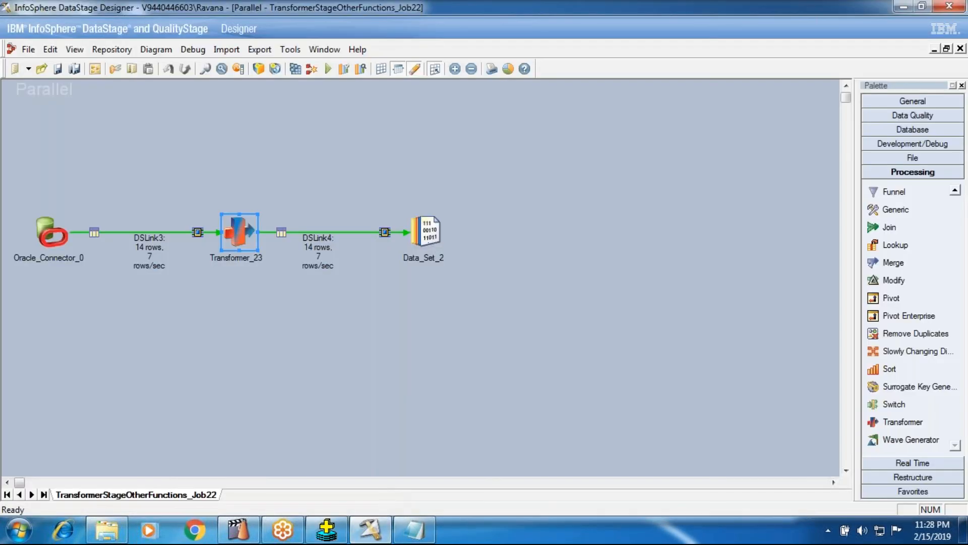
right_click(428, 240)
left_click(460, 276)
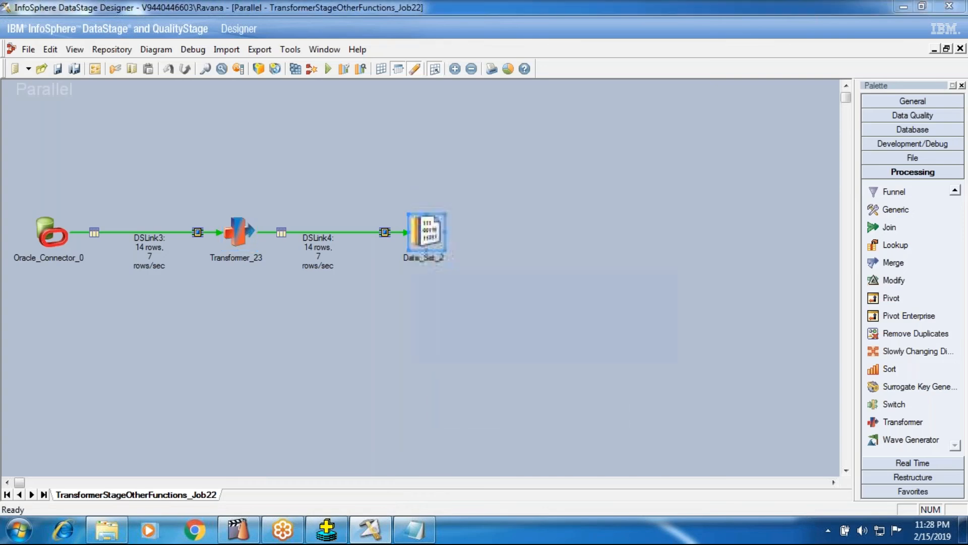
left_click(275, 302)
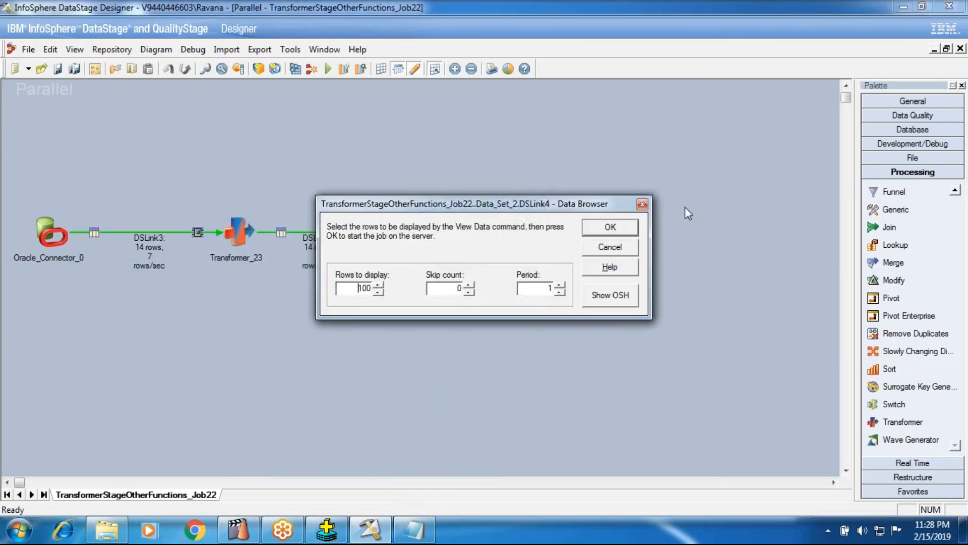
left_click(625, 225)
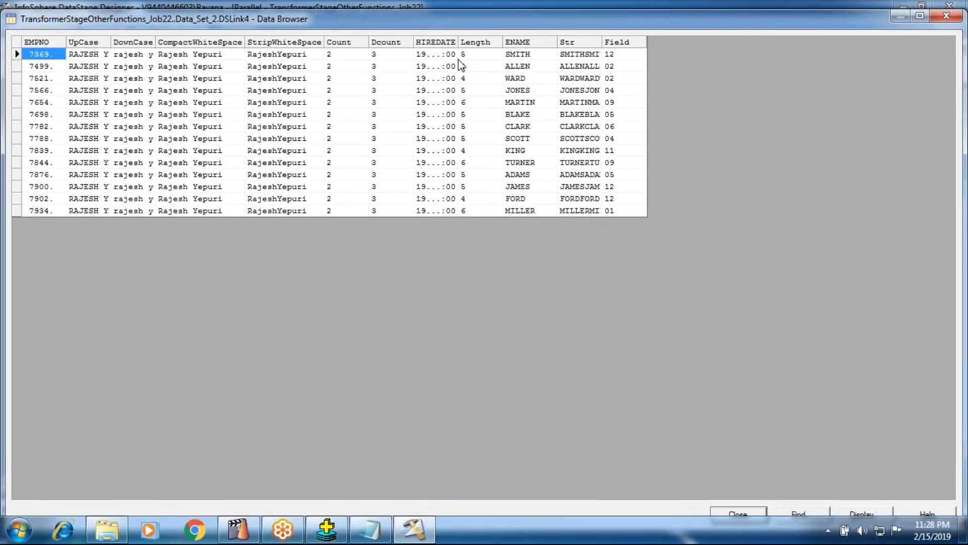
Step: Widen the HIREDATE column, compare the first row's HIREDATE with its Field value, and close the Data Browser
left_click_drag(456, 45, 557, 45)
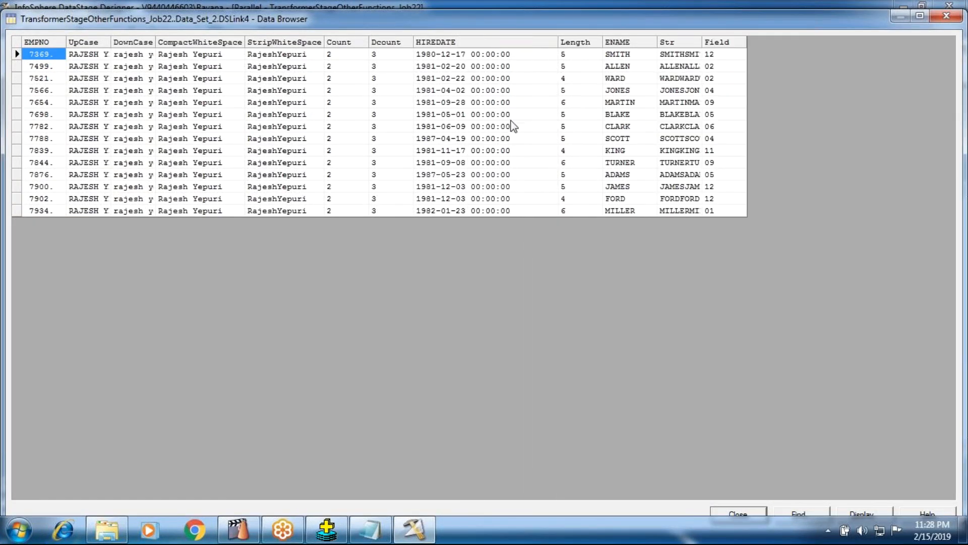
left_click(444, 59)
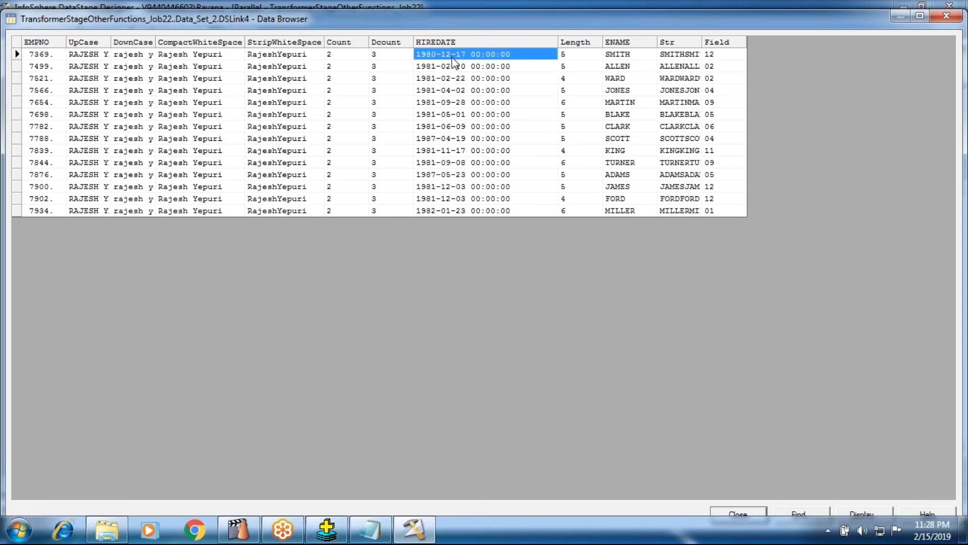
left_click(710, 53)
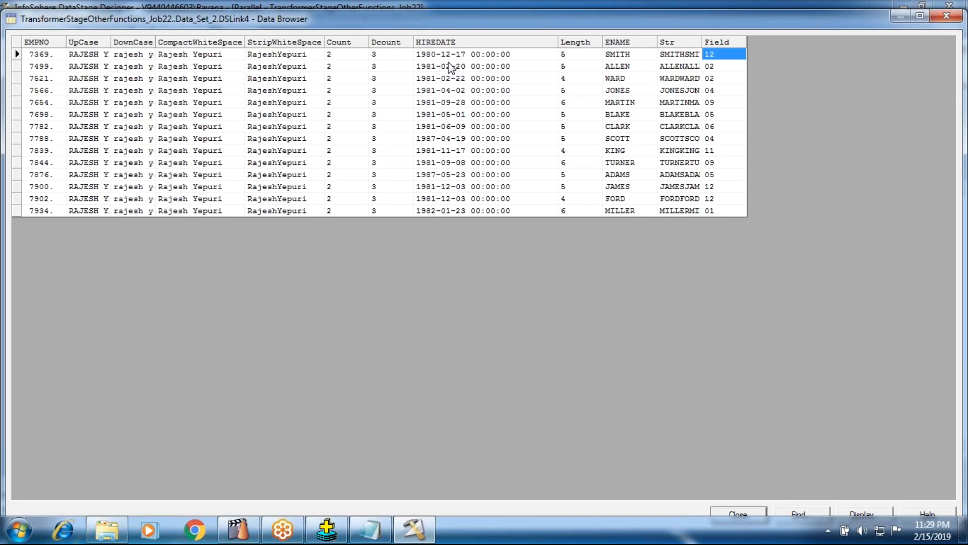
left_click(725, 519)
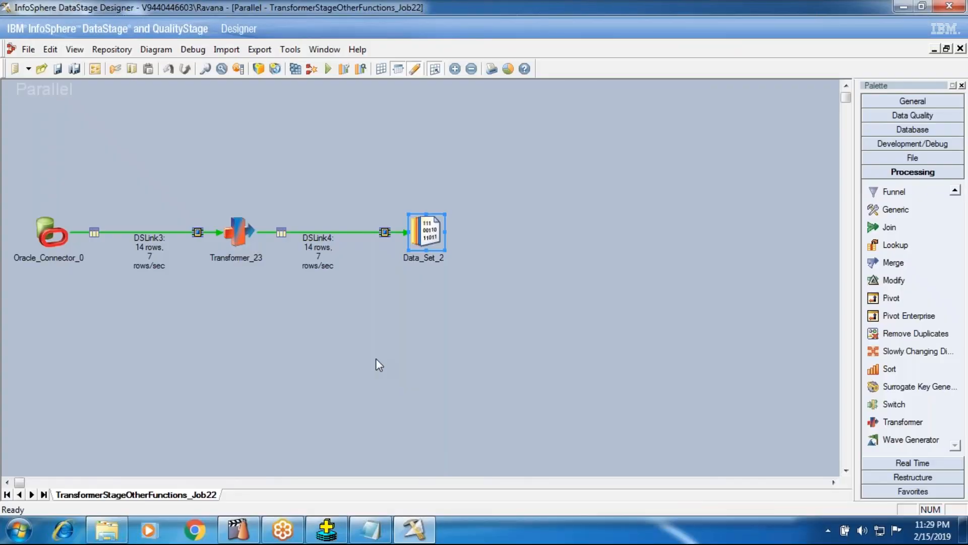